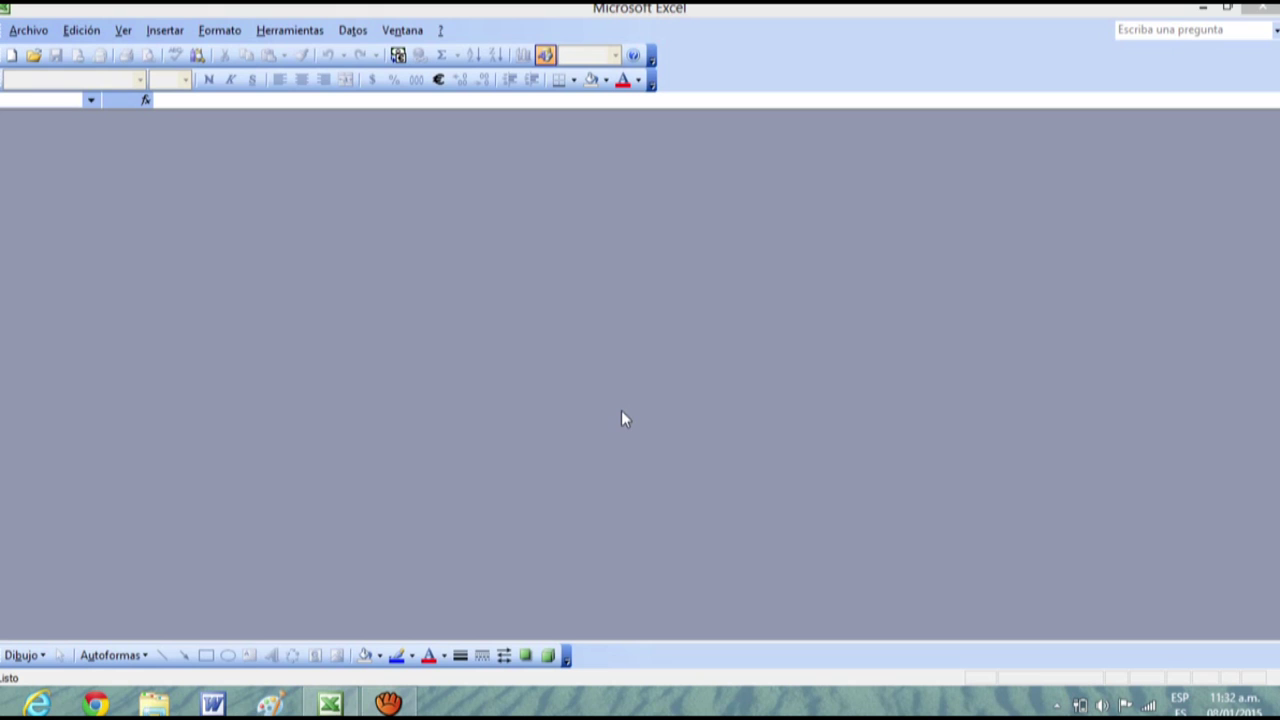
{"action": "left_click", "coordinate": [28, 31]}
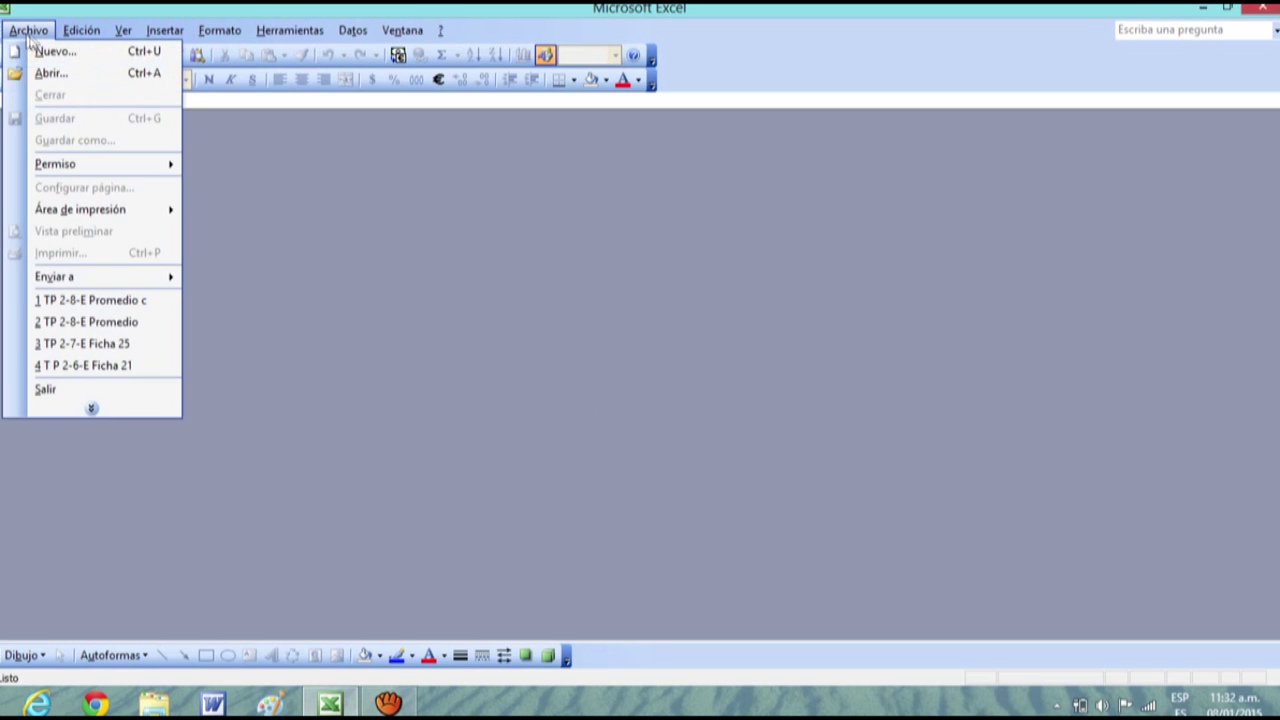
{"action": "left_click", "coordinate": [54, 52]}
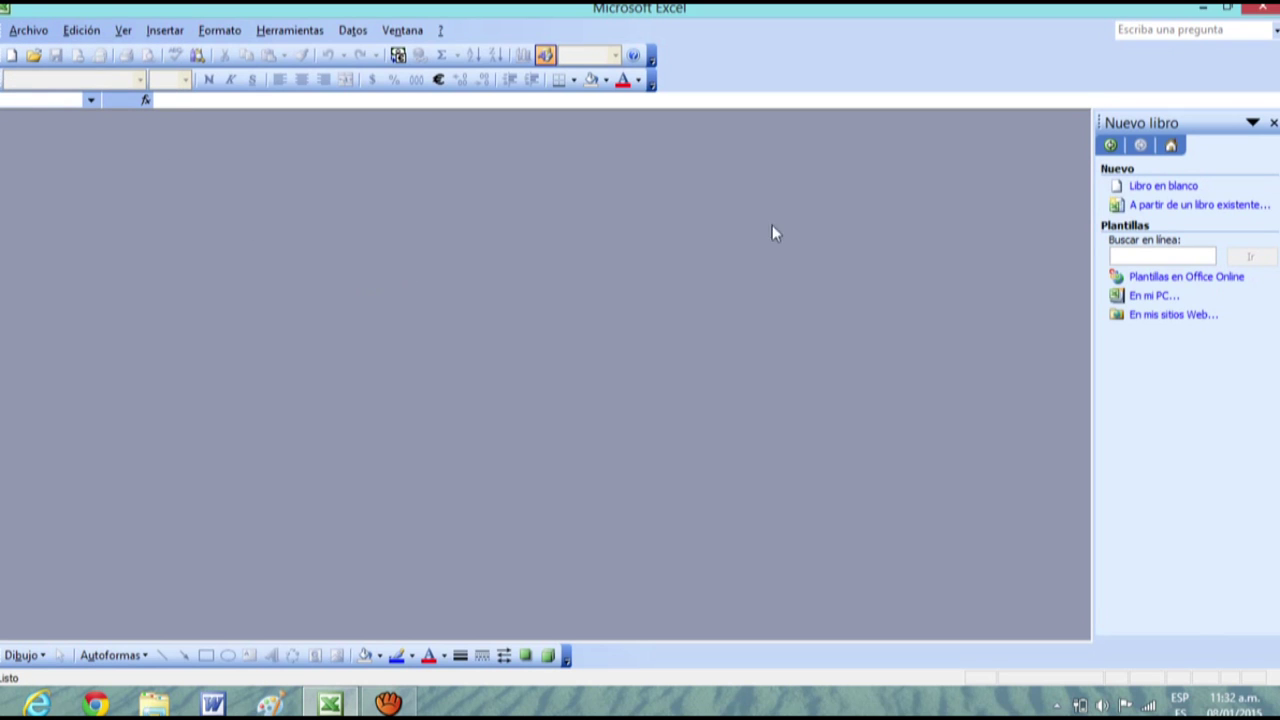
{"action": "left_click", "coordinate": [1273, 122]}
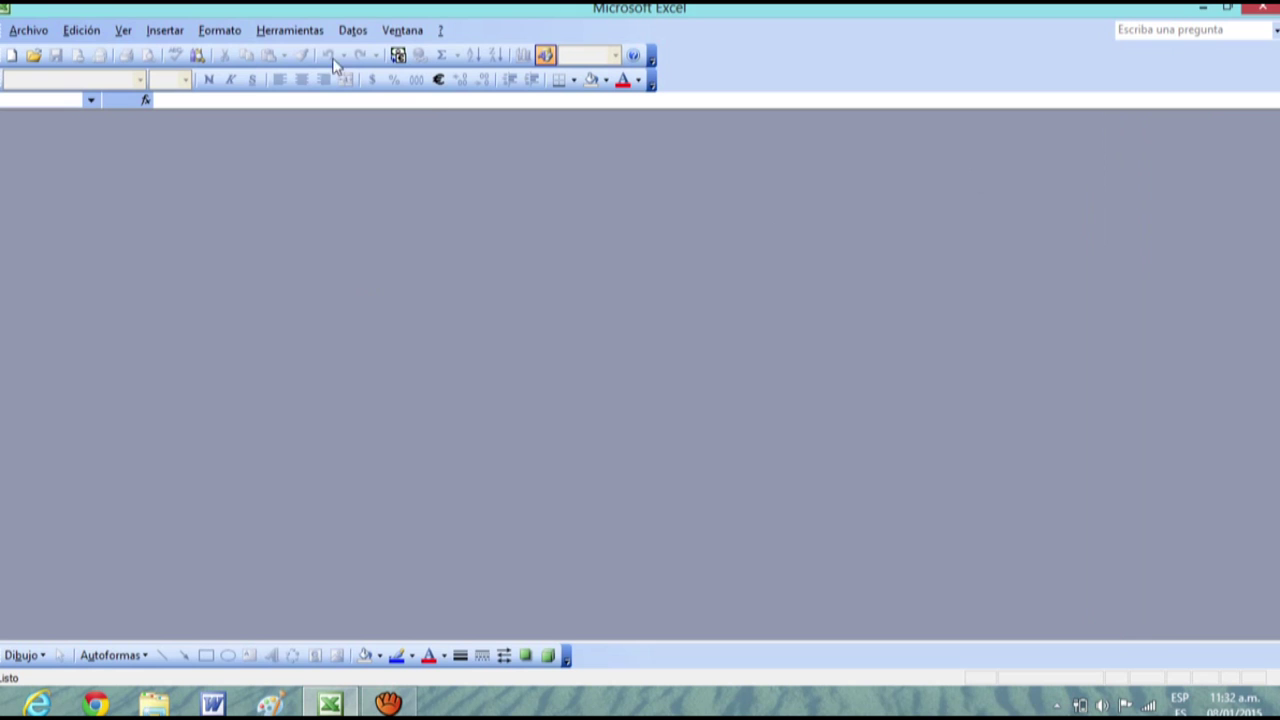
{"action": "left_click", "coordinate": [40, 34]}
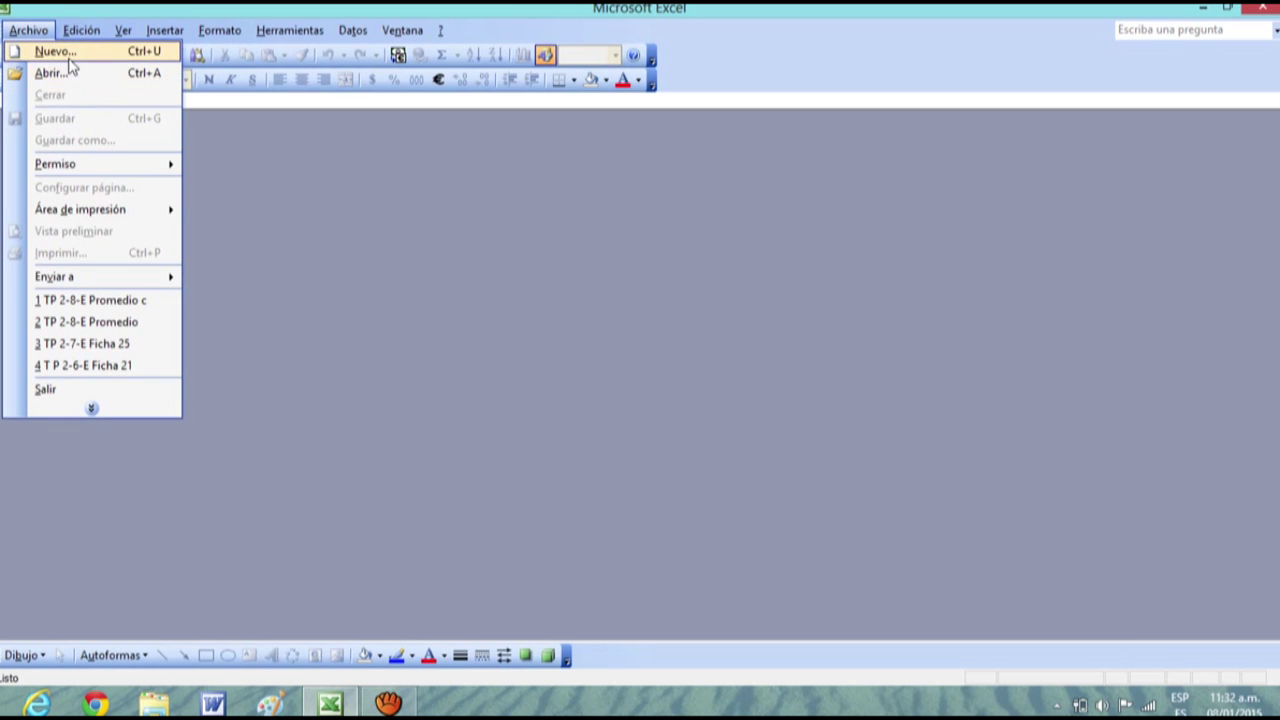
{"action": "left_click", "coordinate": [56, 51]}
{"action": "left_click", "coordinate": [1273, 122]}
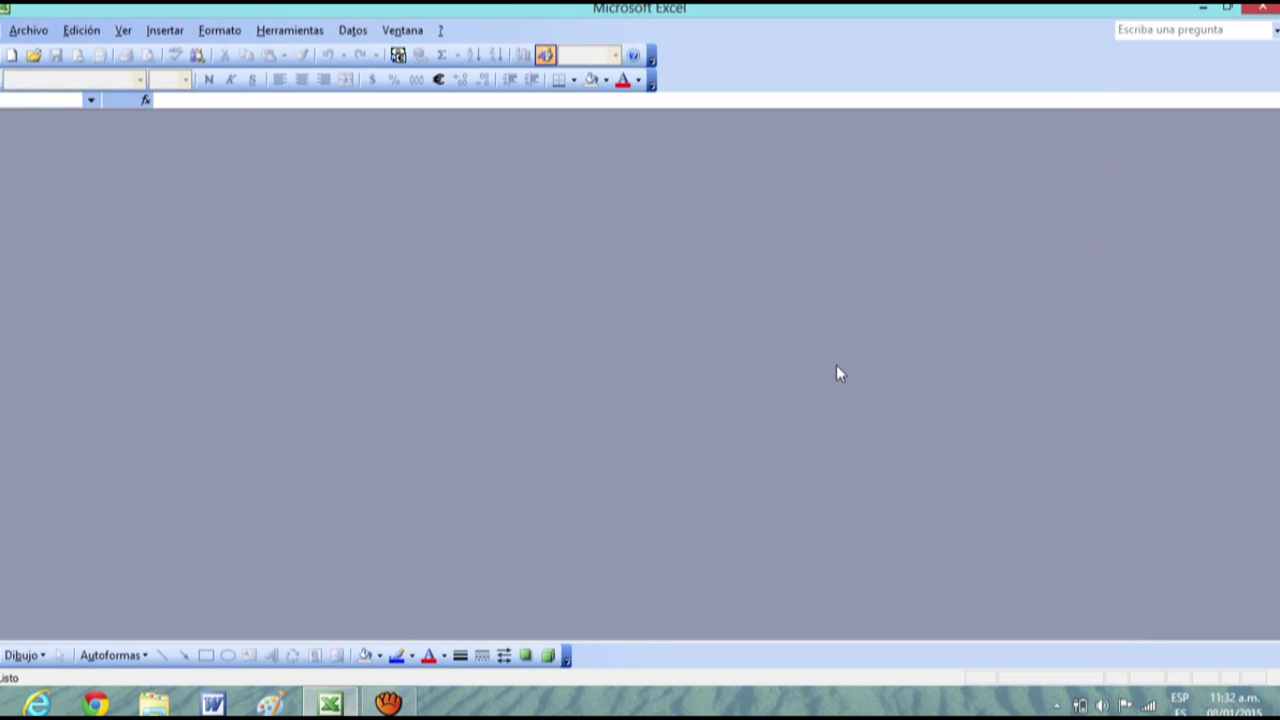
Create a new blank workbook and enter the column header ALUMOS in cell A4.
{"action": "key", "text": "ctrl+u"}
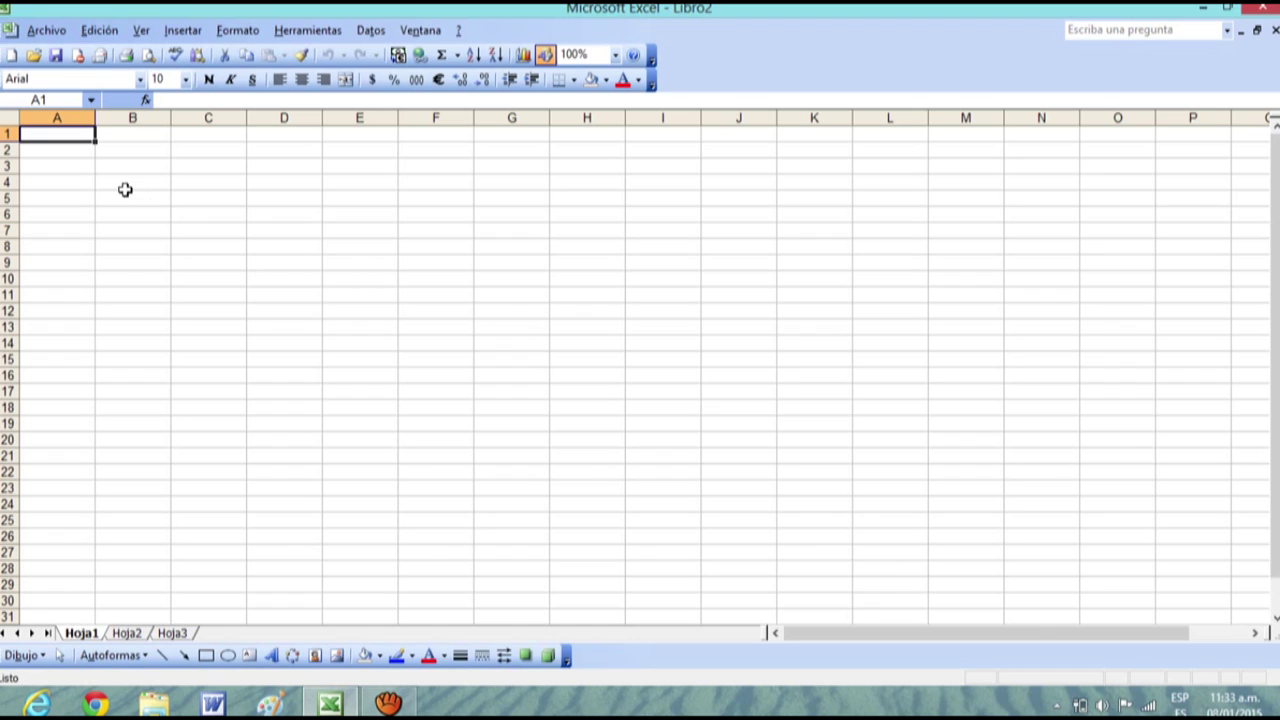
{"action": "right_click", "coordinate": [87, 181]}
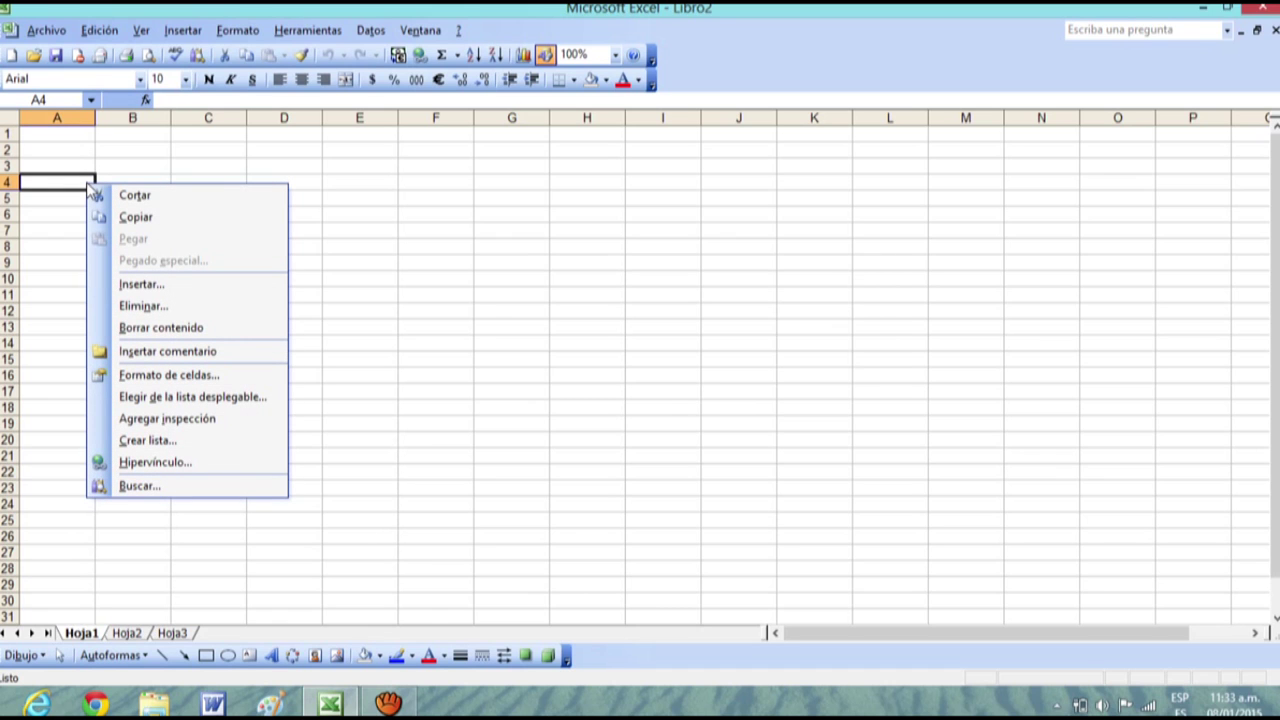
{"action": "left_click", "coordinate": [66, 178]}
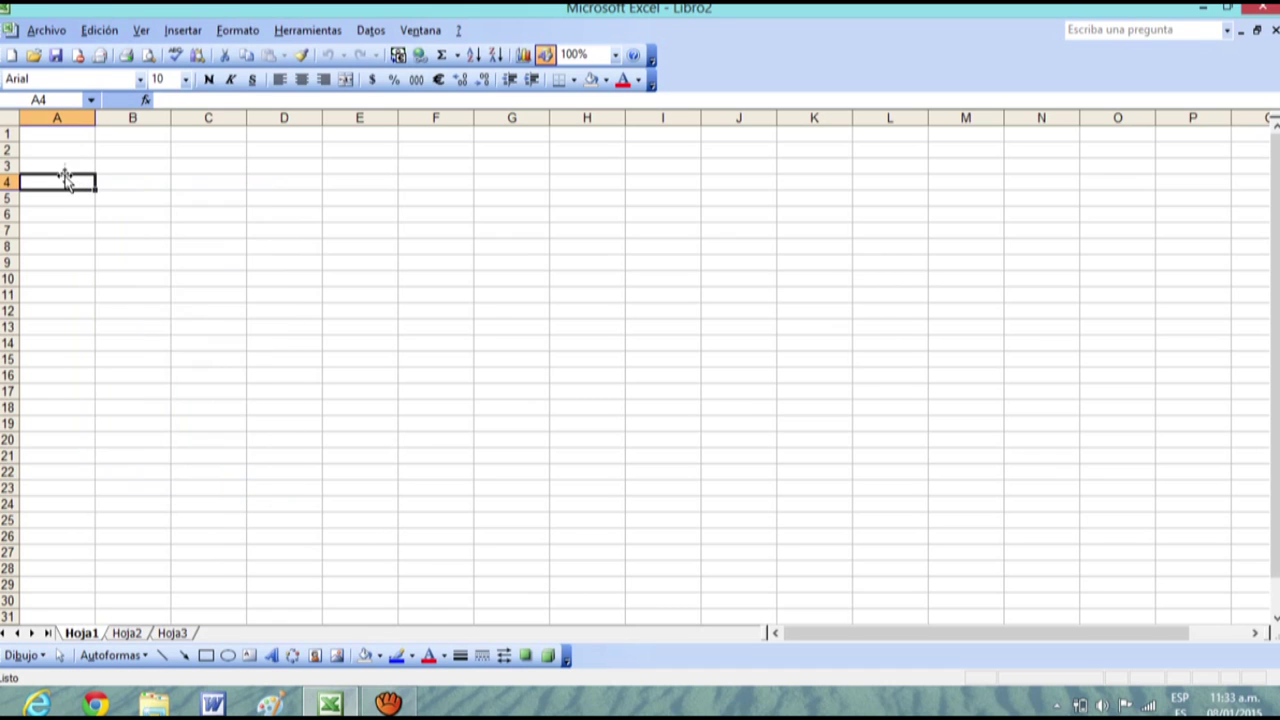
{"action": "type", "text": "a"}
{"action": "key", "text": "BackSpace"}
{"action": "key", "text": "Caps_Lock"}
{"action": "type", "text": "ALUMOS"}
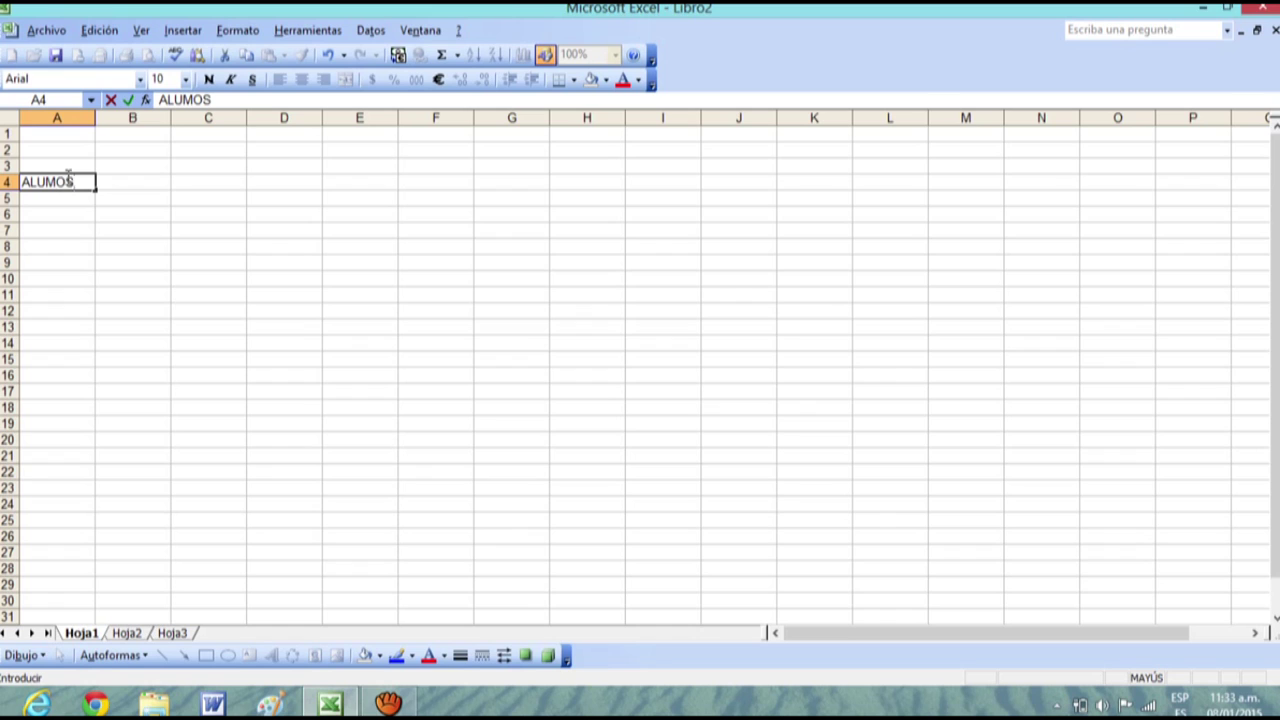
Enter the course headers WINDOS, WORD and EXCELL in cells B4, C4 and D4.
{"action": "left_click", "coordinate": [151, 183]}
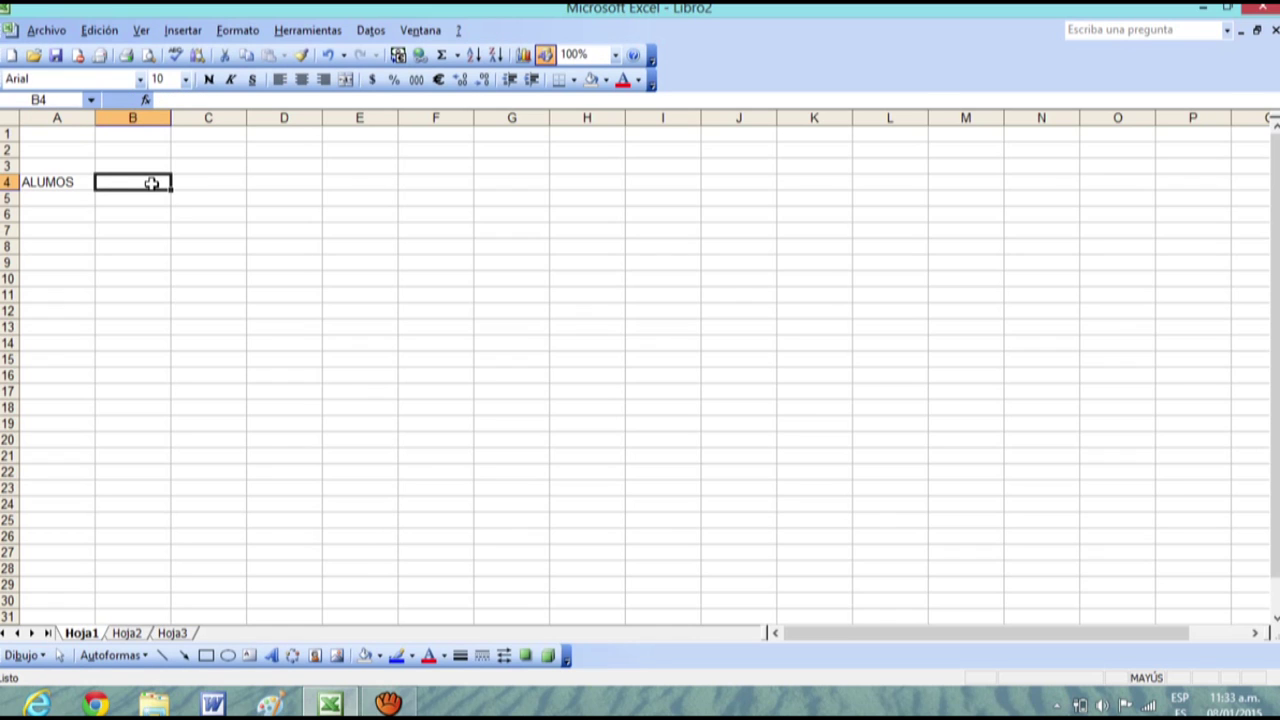
{"action": "type", "text": "WI"}
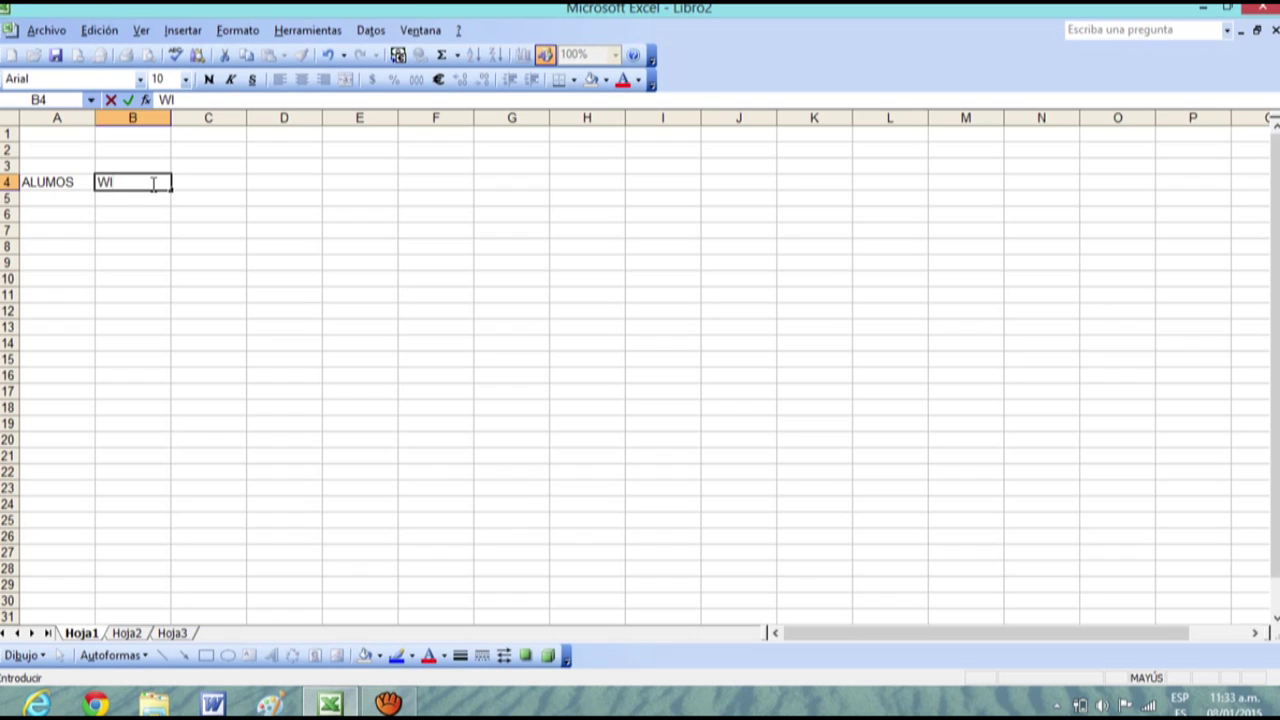
{"action": "type", "text": "NDOS"}
{"action": "left_click", "coordinate": [197, 181]}
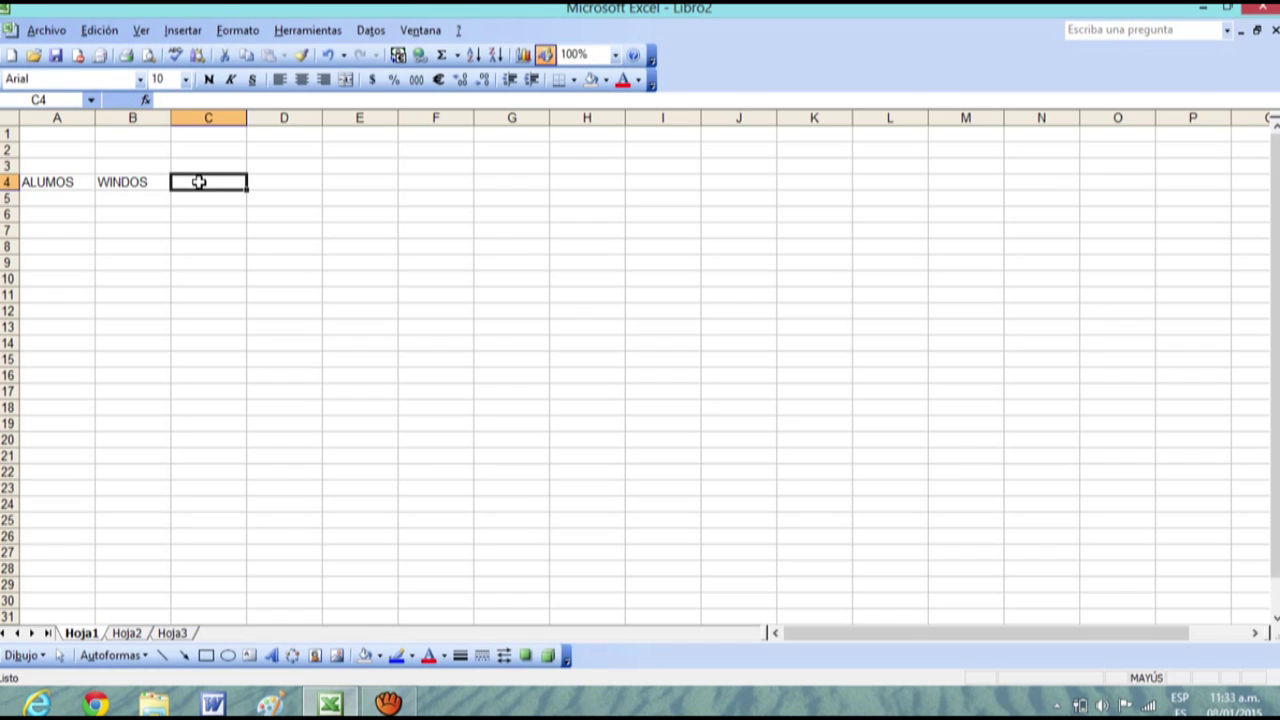
{"action": "type", "text": "WORD"}
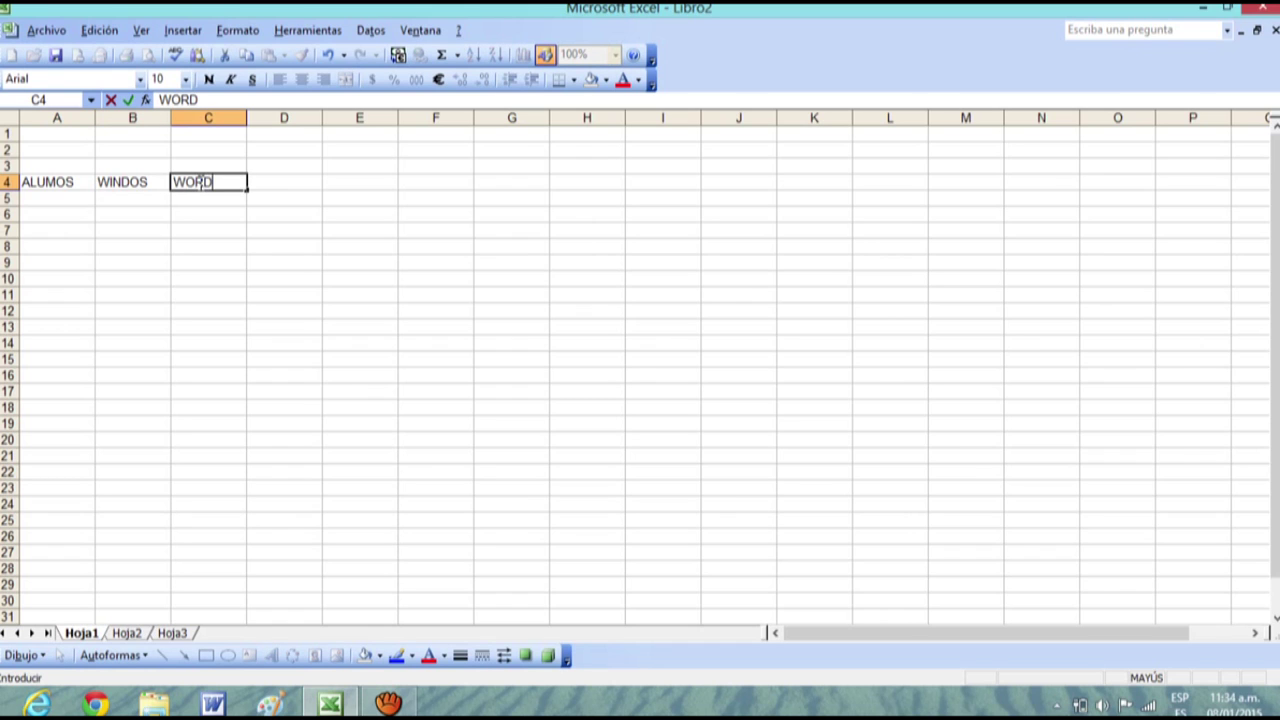
{"action": "left_click", "coordinate": [273, 182]}
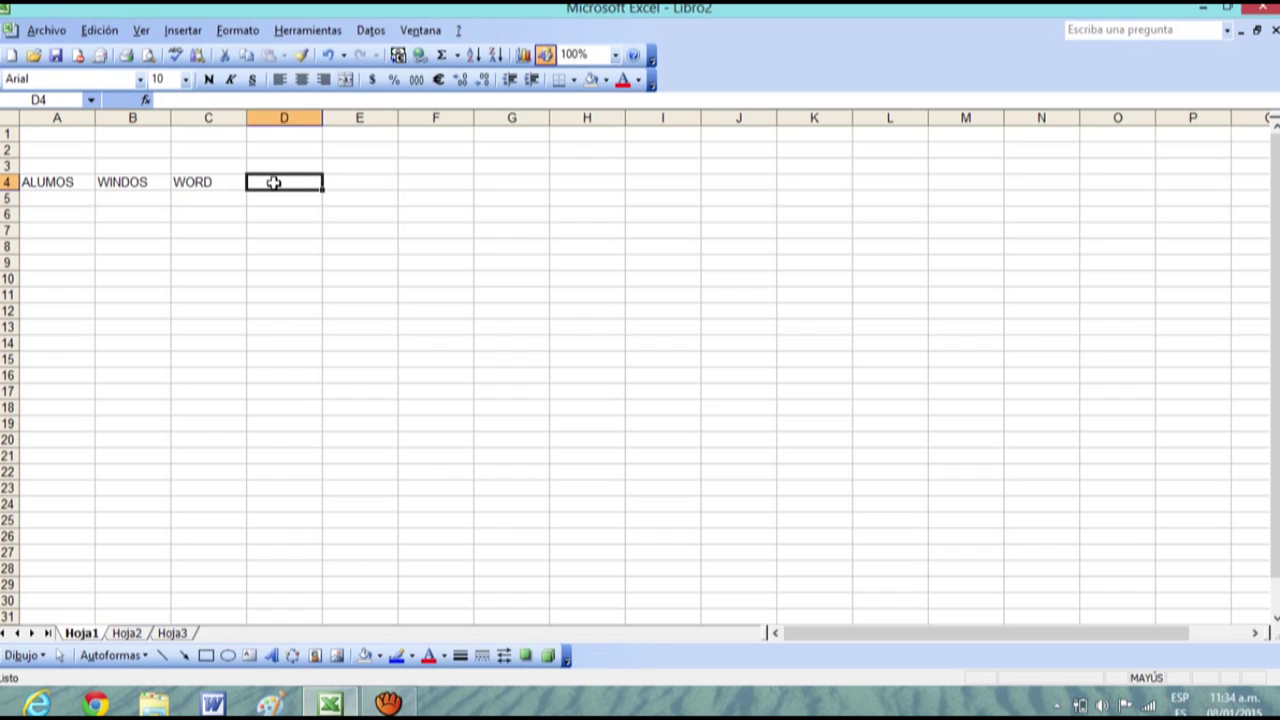
{"action": "type", "text": "EXCELL"}
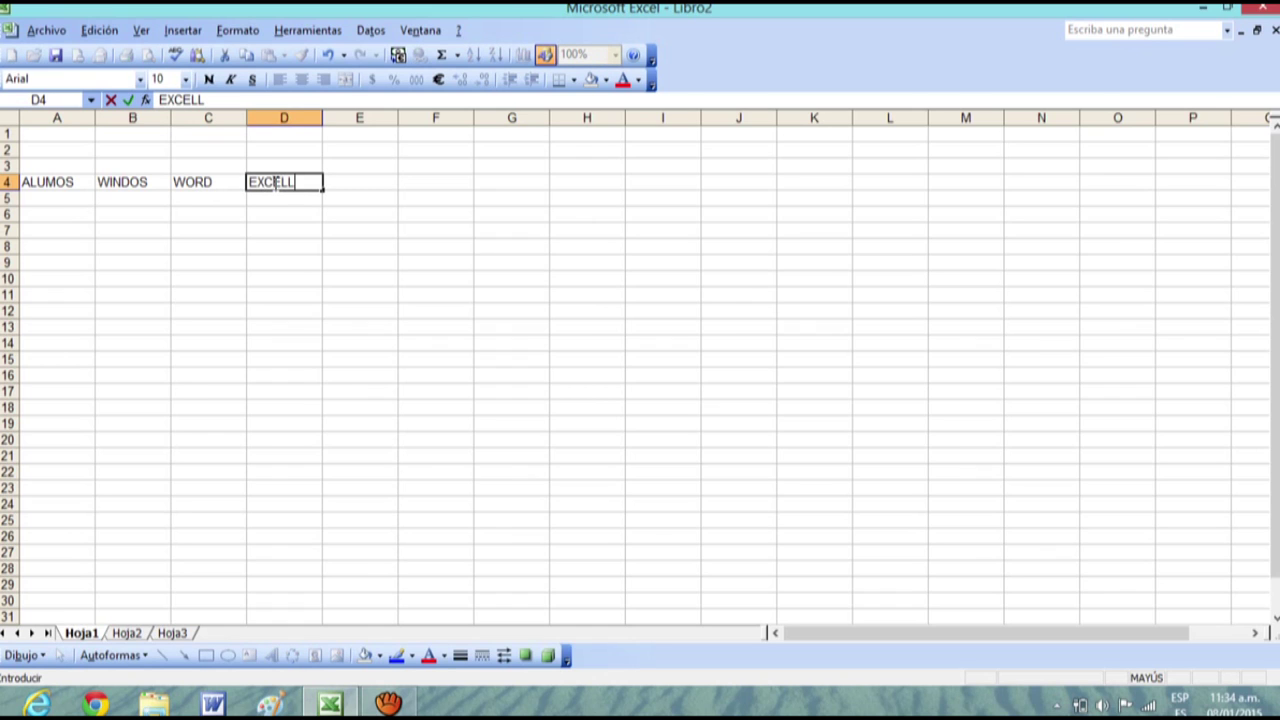
{"action": "left_click", "coordinate": [338, 181]}
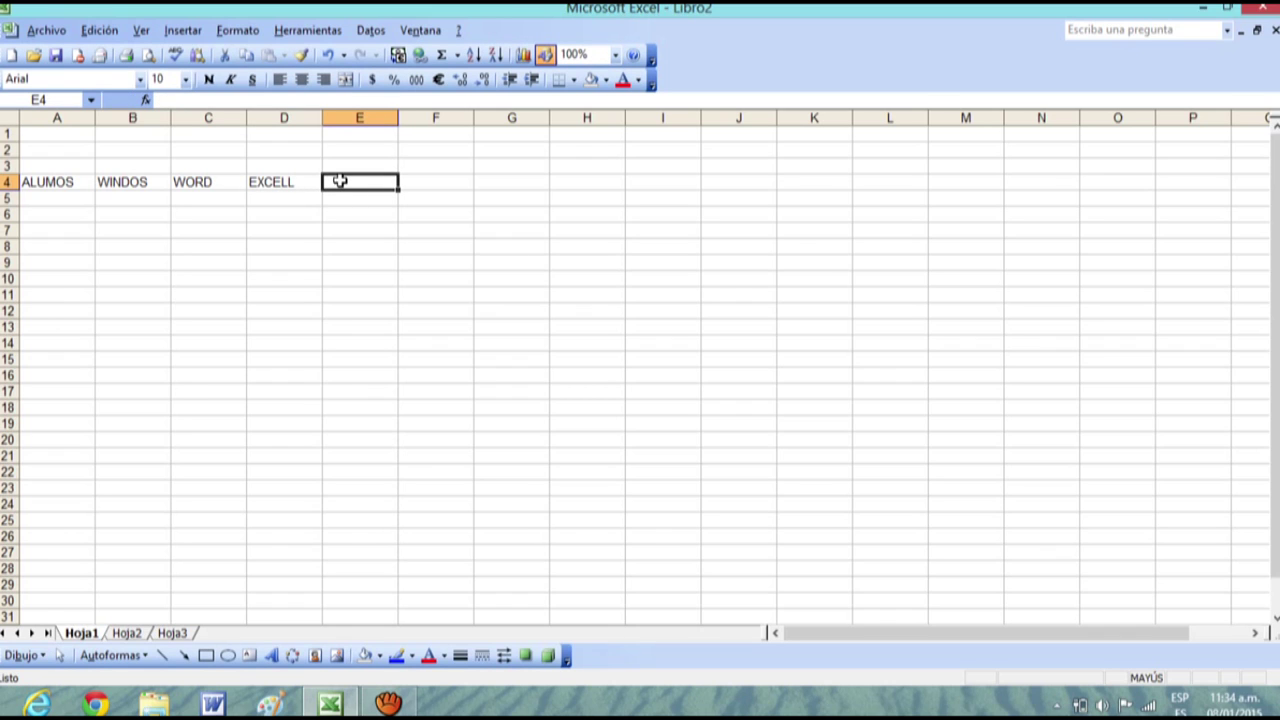
Replace the course header in cell B4 with WINDONS.
{"action": "left_click", "coordinate": [157, 181]}
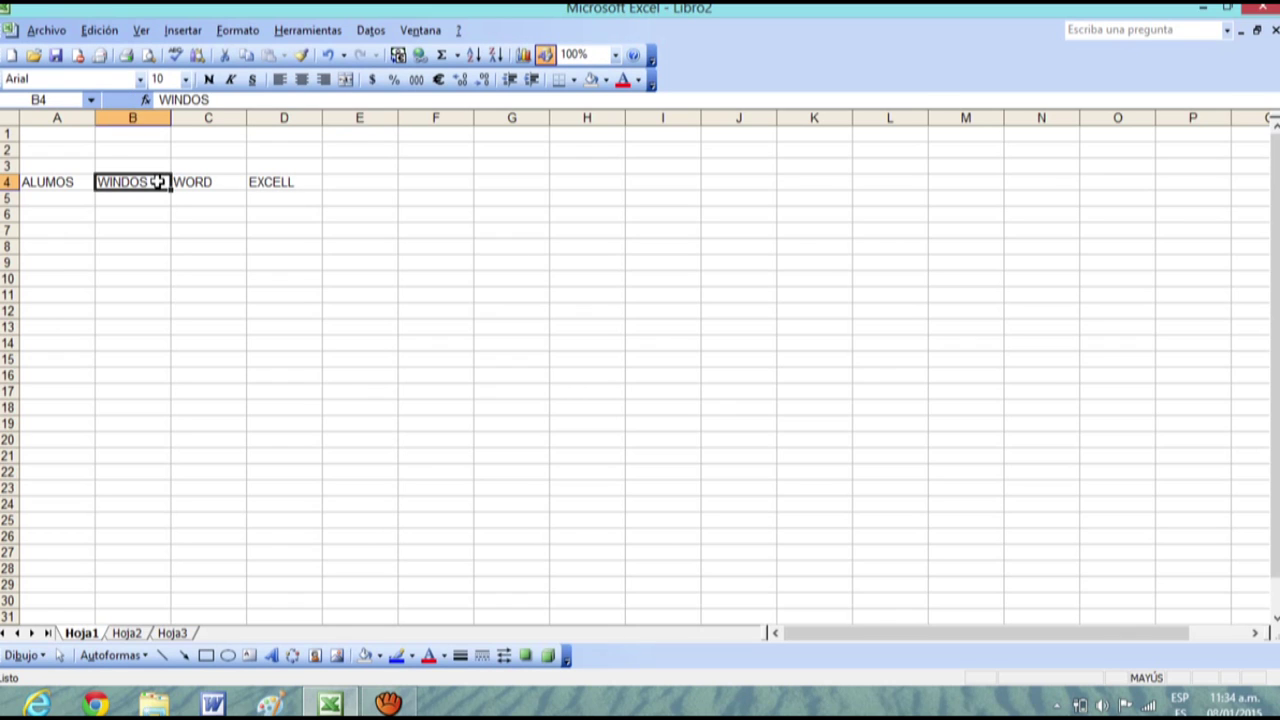
{"action": "key", "text": "BackSpace"}
{"action": "type", "text": "WINDONS"}
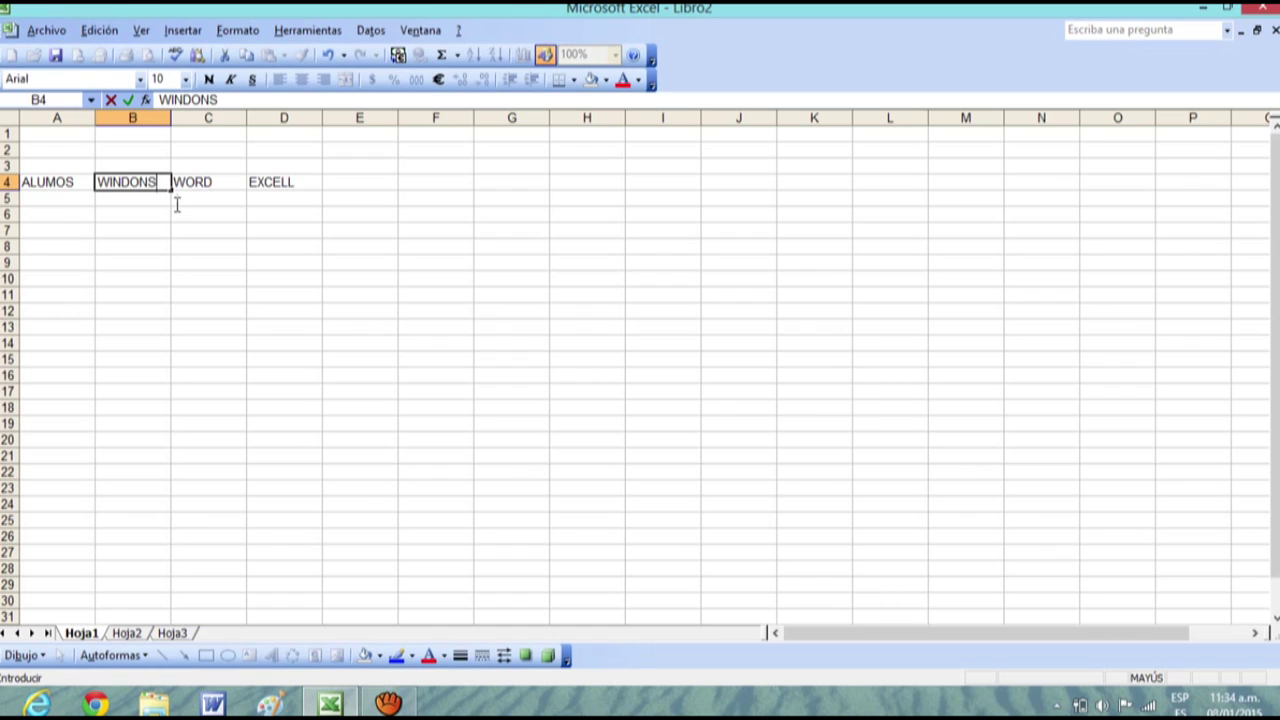
Enter the three students' surnames in cells A5 to A7 under the ALUMOS header.
{"action": "left_click", "coordinate": [62, 200]}
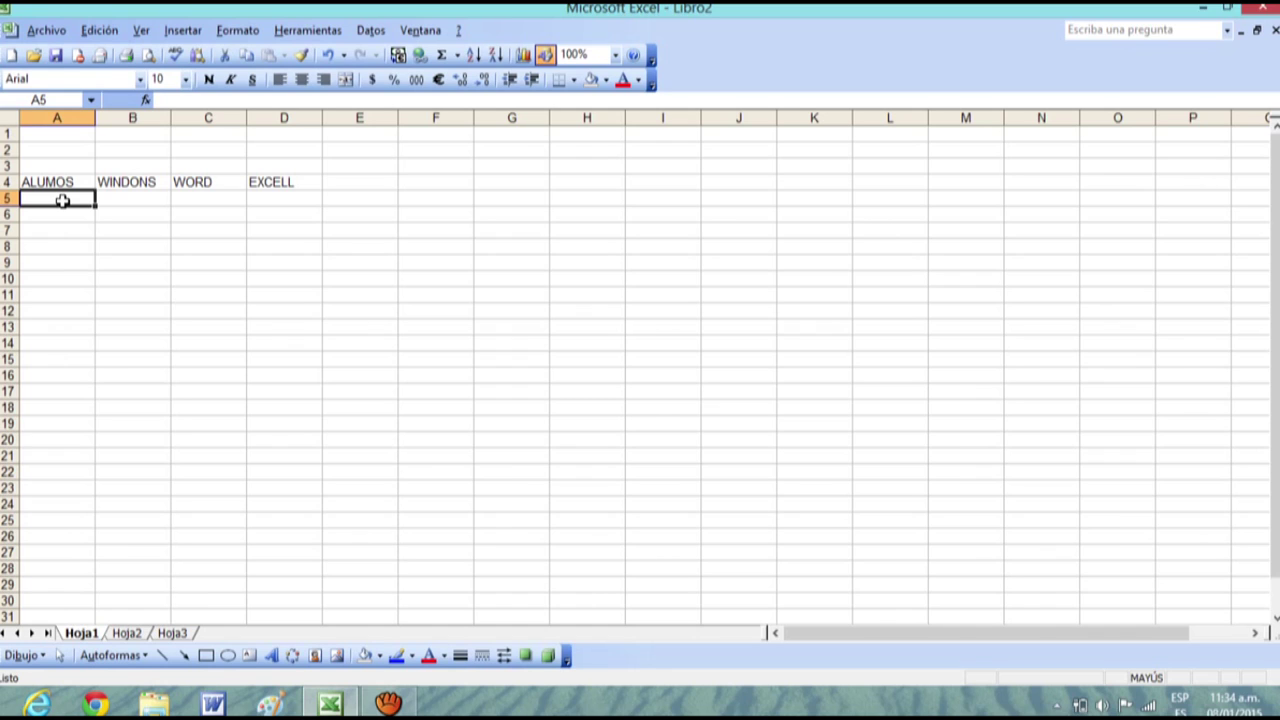
{"action": "type", "text": "MANS"}
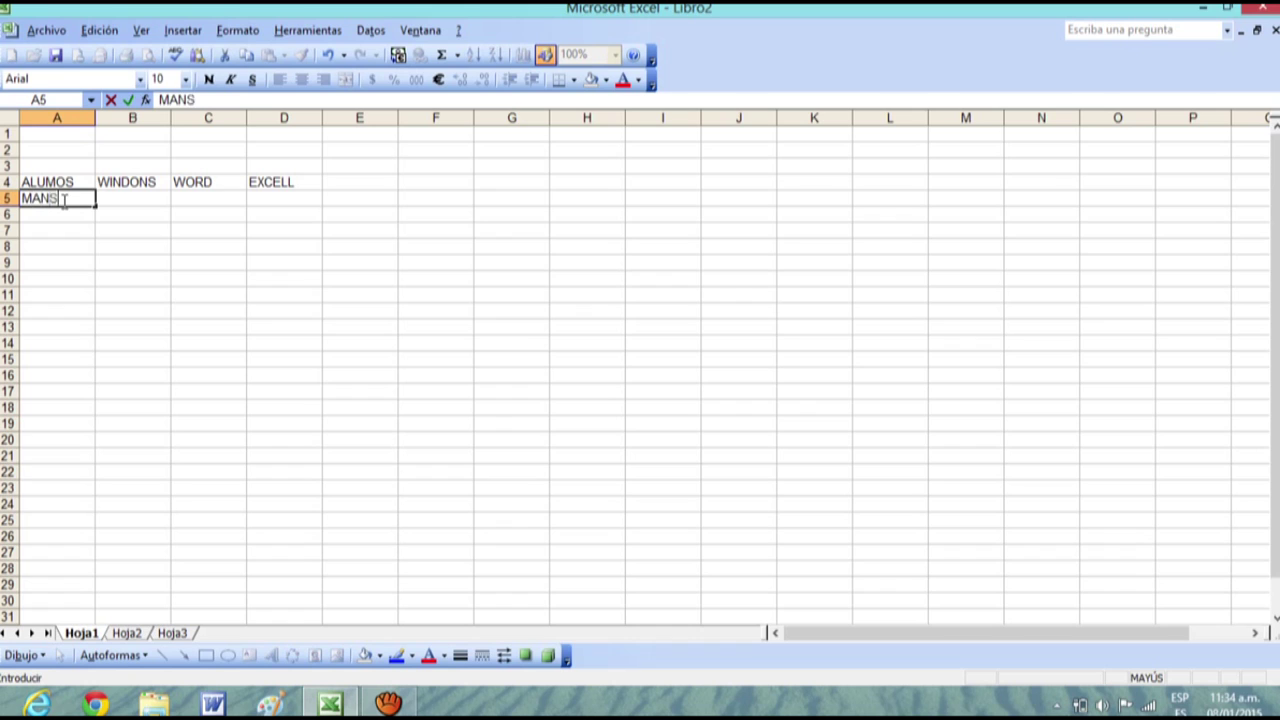
{"action": "type", "text": "ILLA"}
{"action": "left_click", "coordinate": [114, 196]}
{"action": "left_click", "coordinate": [66, 213]}
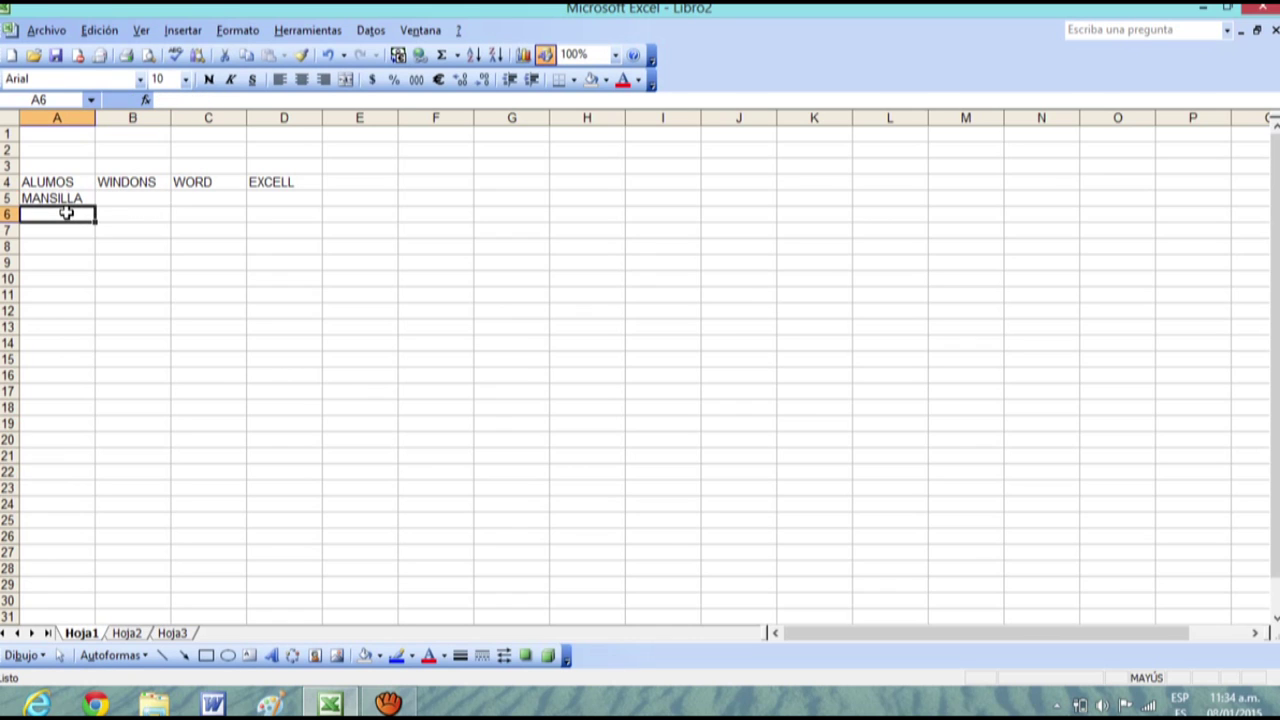
{"action": "type", "text": "ROMERO"}
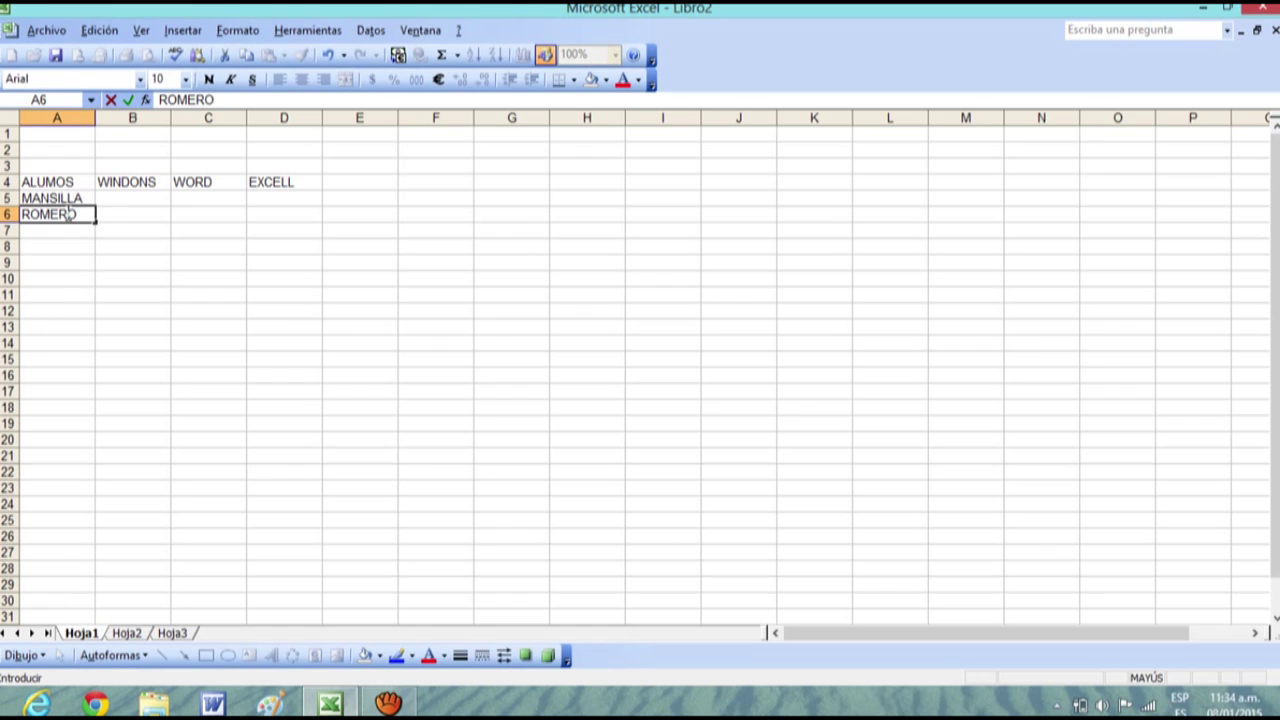
{"action": "key", "text": "Return"}
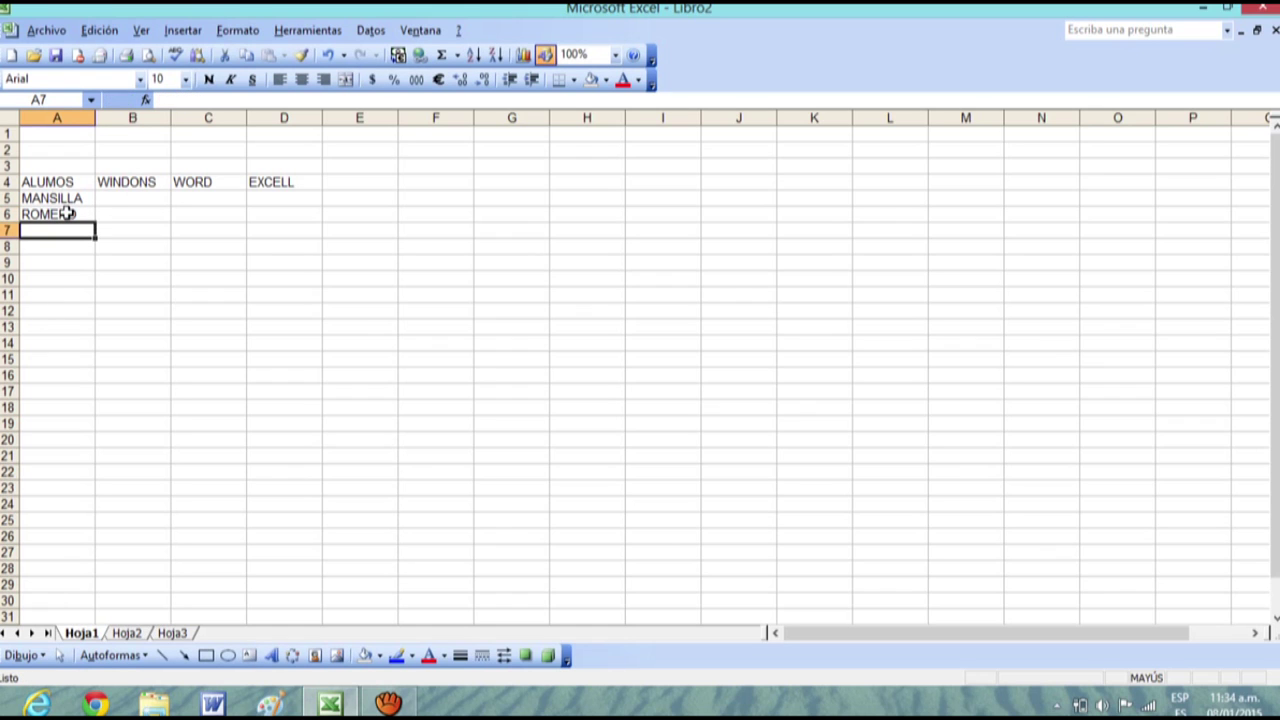
{"action": "type", "text": "BRA"}
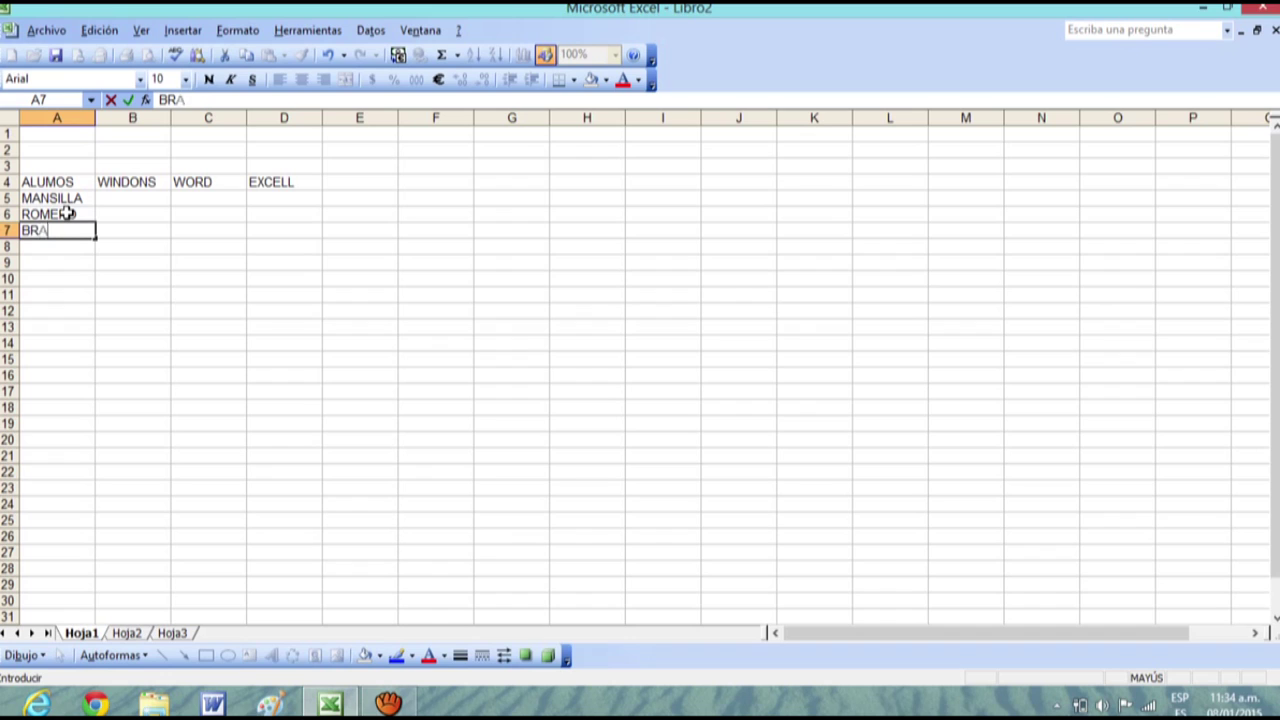
{"action": "type", "text": "NDAN"}
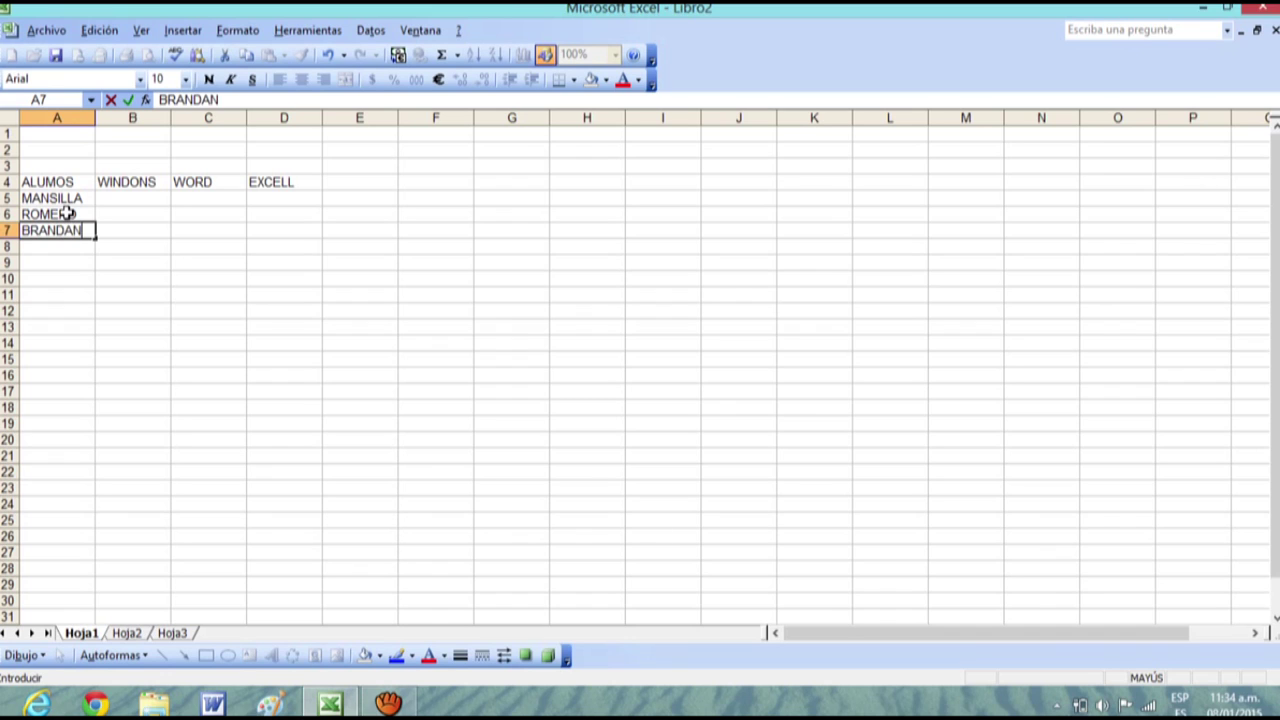
Enter a grade of 10 for the first student in both B5 and C5.
{"action": "left_click", "coordinate": [132, 198]}
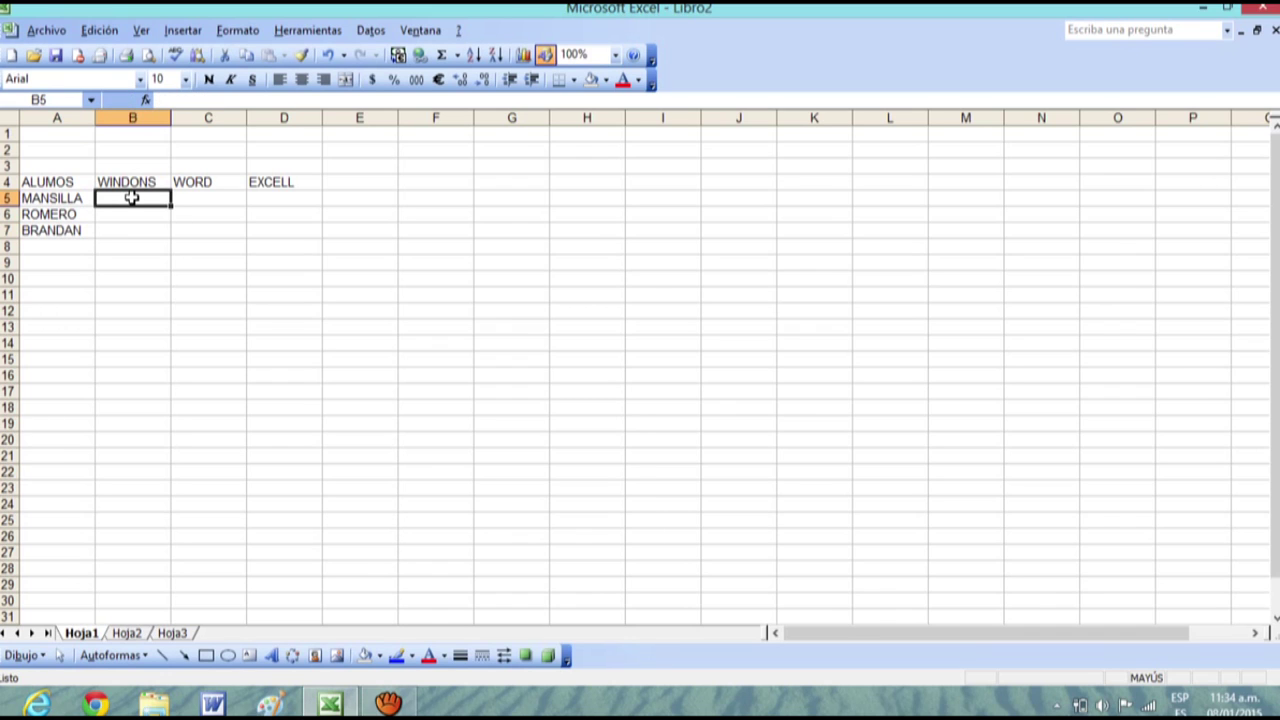
{"action": "type", "text": "10"}
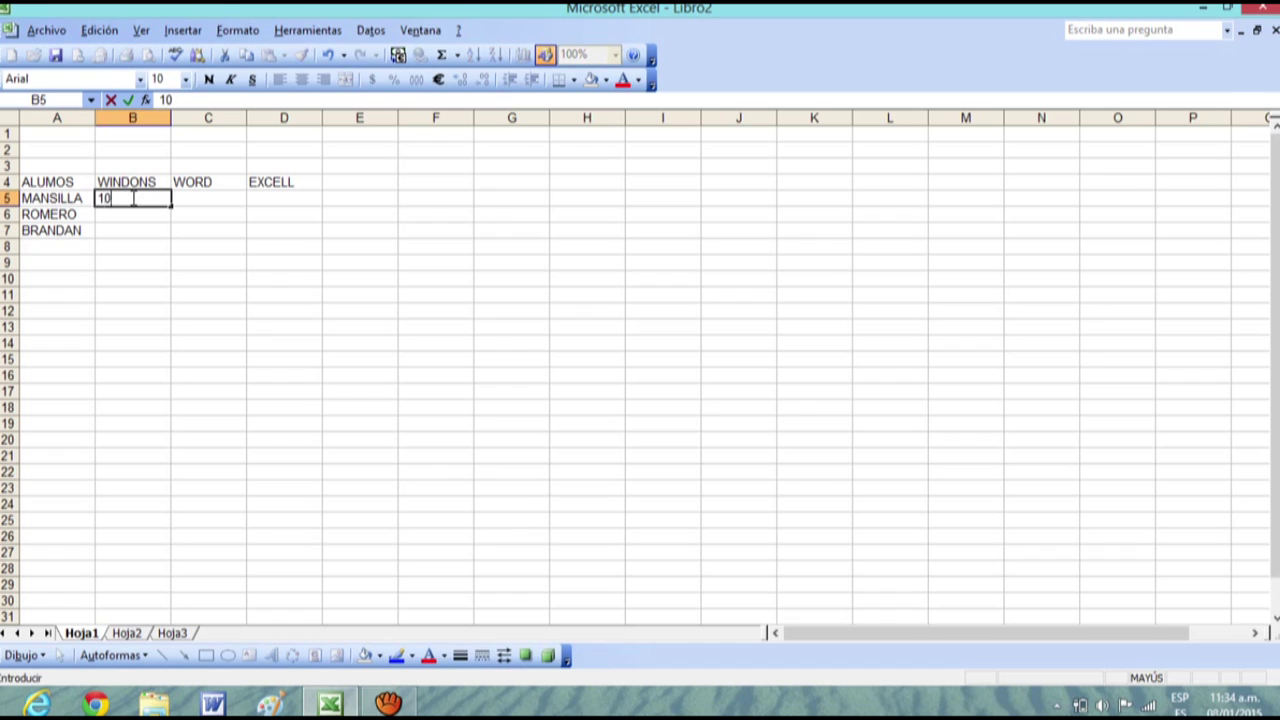
{"action": "key", "text": "Return"}
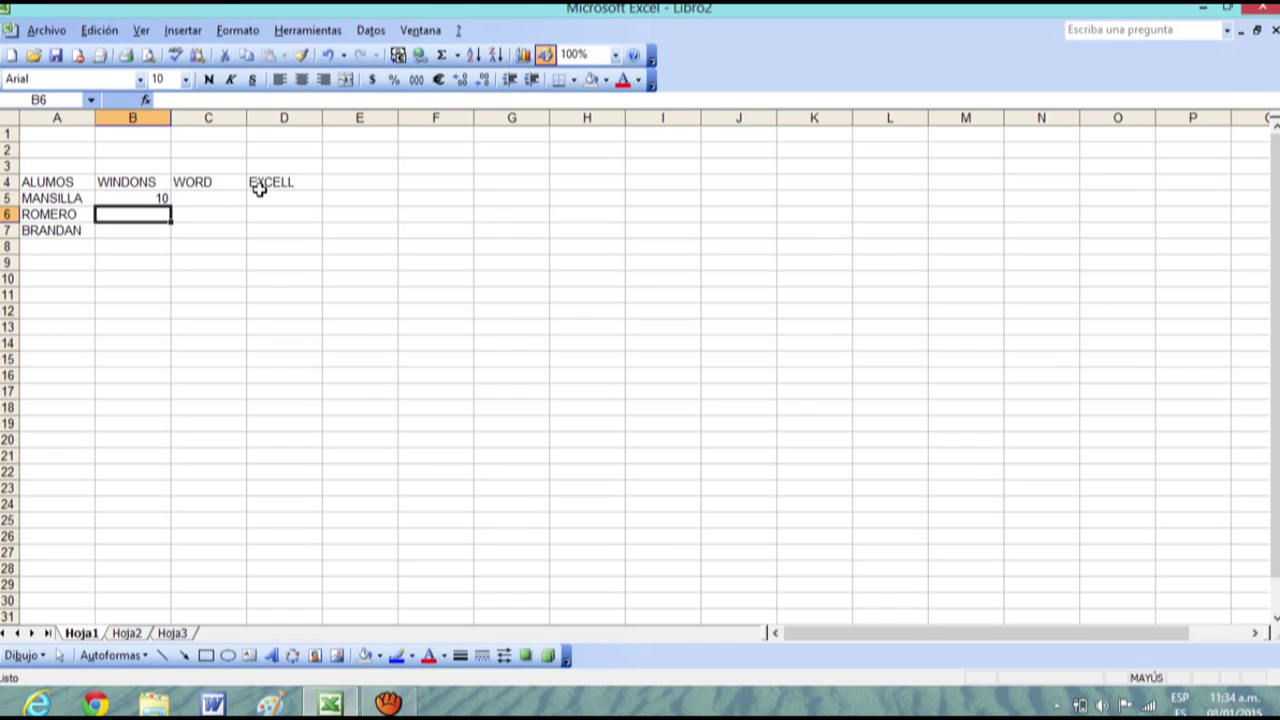
{"action": "left_click", "coordinate": [222, 199]}
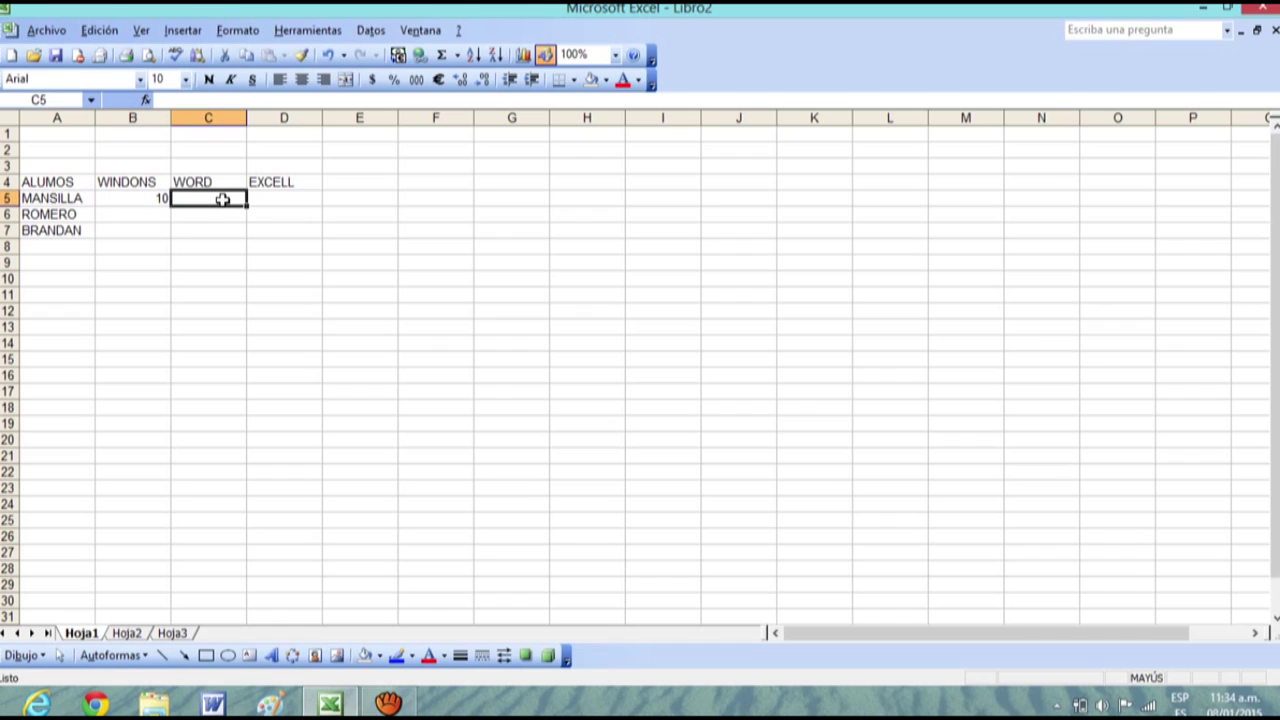
{"action": "type", "text": "10"}
{"action": "key", "text": "Return"}
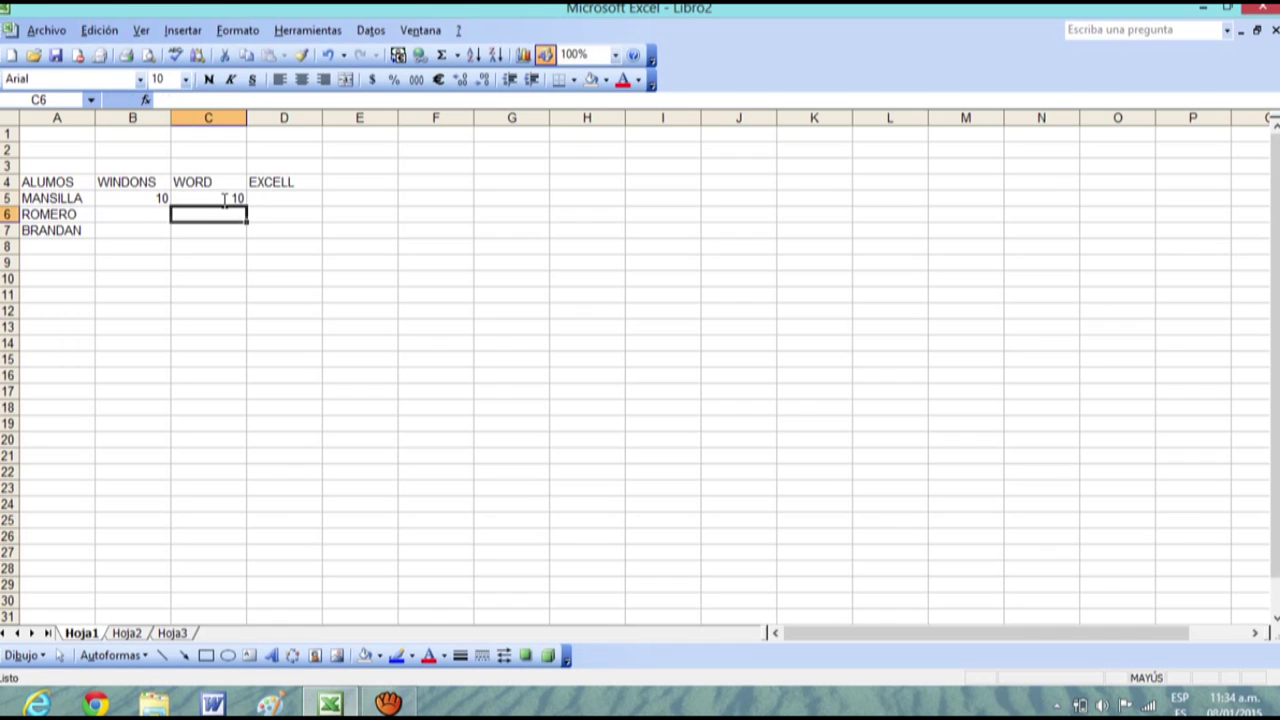
Change the first student's grade in B5 to 8 and enter 7 in D5 under EXCELL.
{"action": "left_click", "coordinate": [158, 198]}
{"action": "type", "text": "8"}
{"action": "key", "text": "Return"}
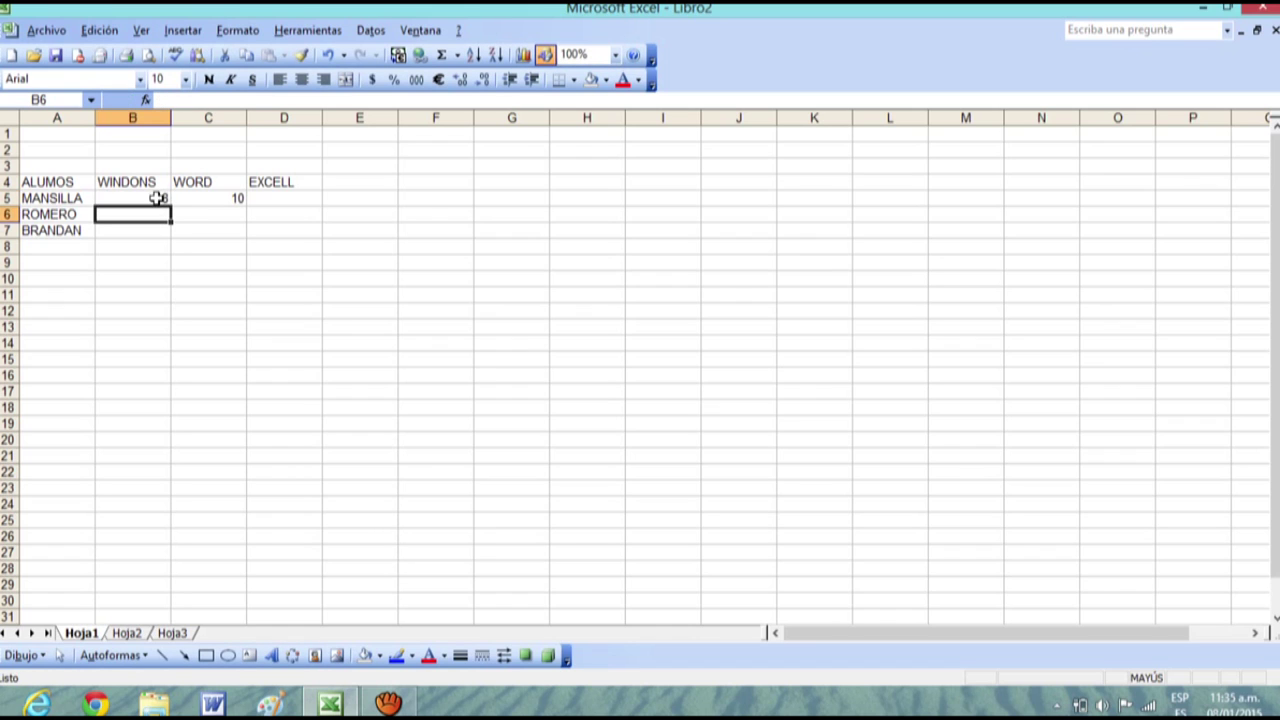
{"action": "left_click", "coordinate": [313, 200]}
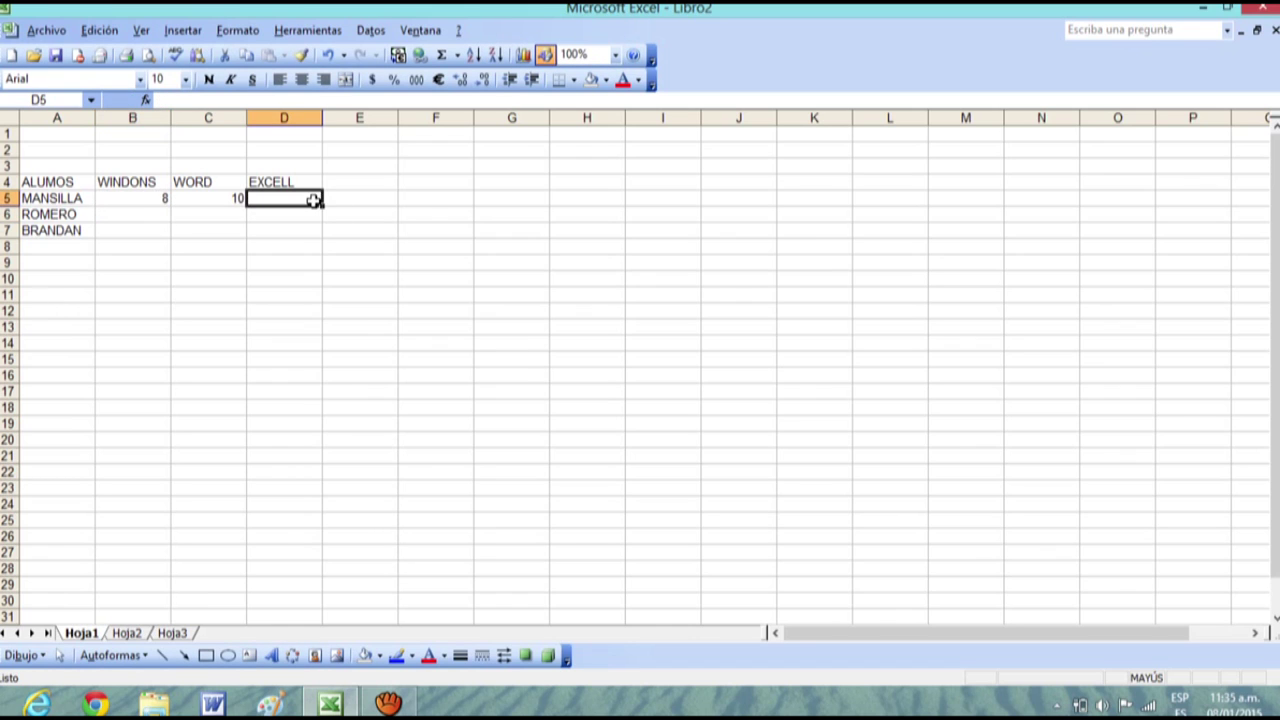
{"action": "double_click", "coordinate": [313, 200]}
{"action": "key", "text": "Return"}
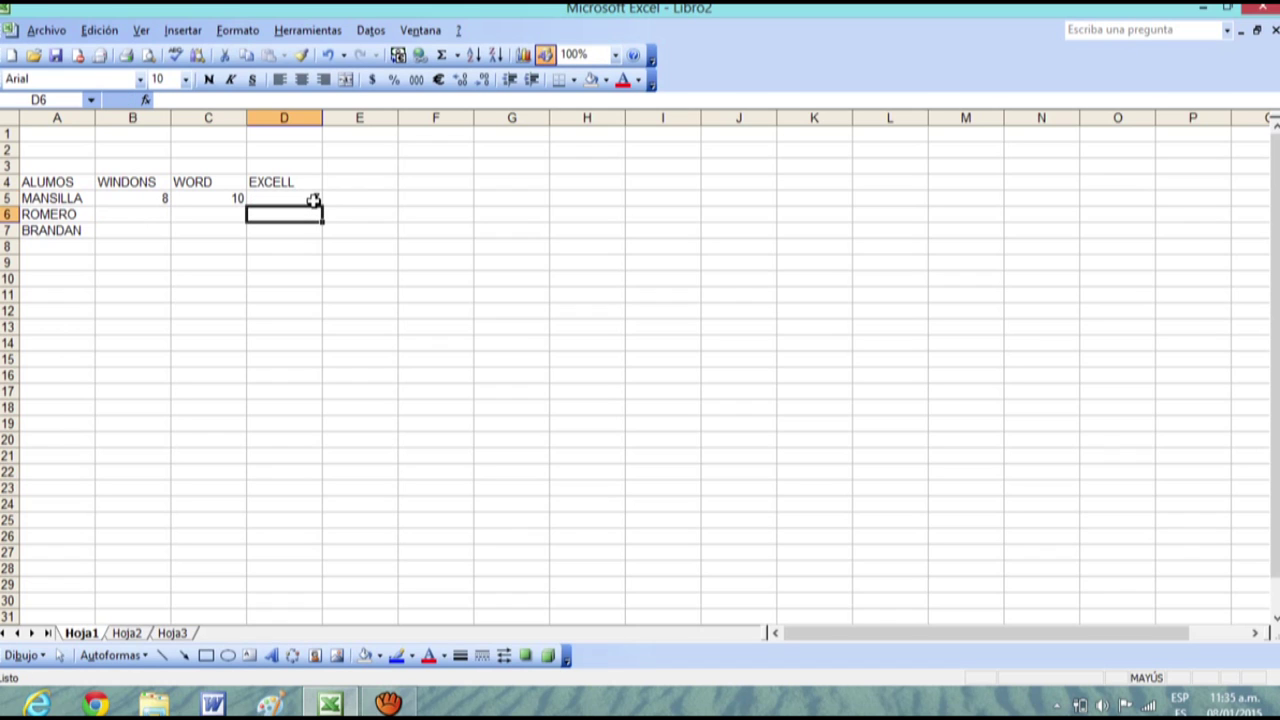
Enter the second student's grades in row 6: 10 for WINDONS, 10 for WORD and 8 for EXCELL.
{"action": "left_click", "coordinate": [142, 212]}
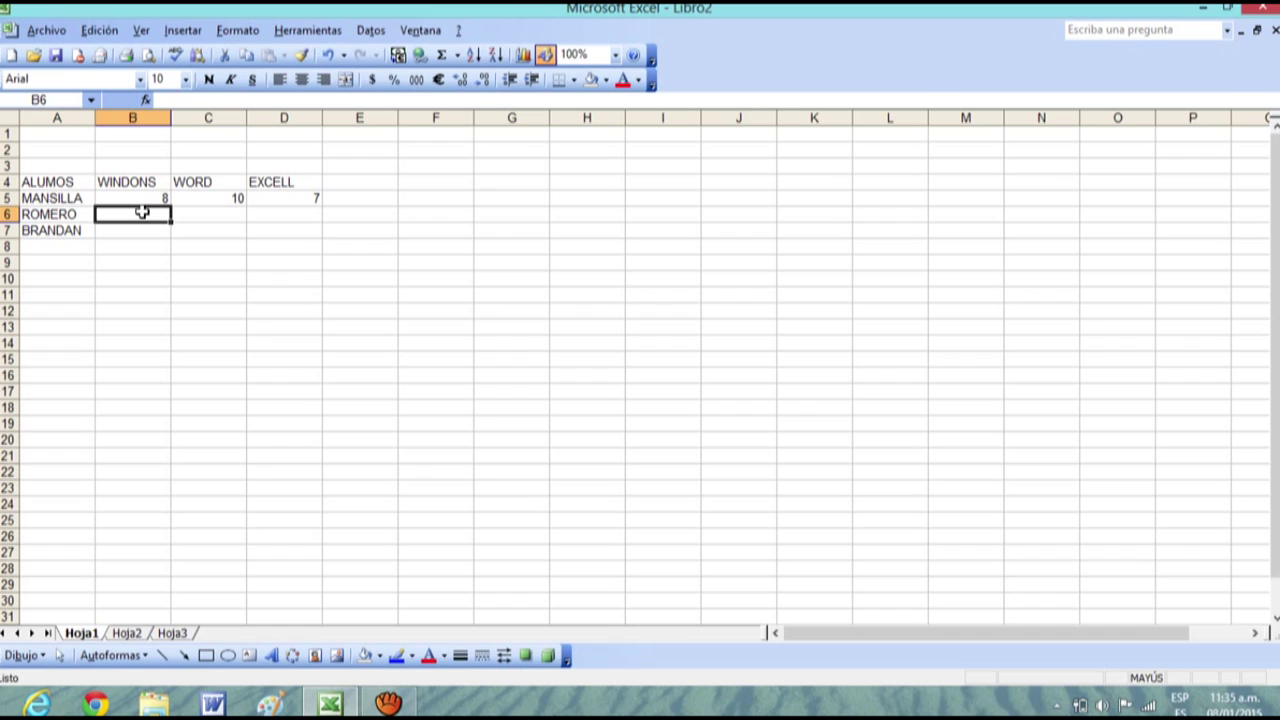
{"action": "type", "text": "10"}
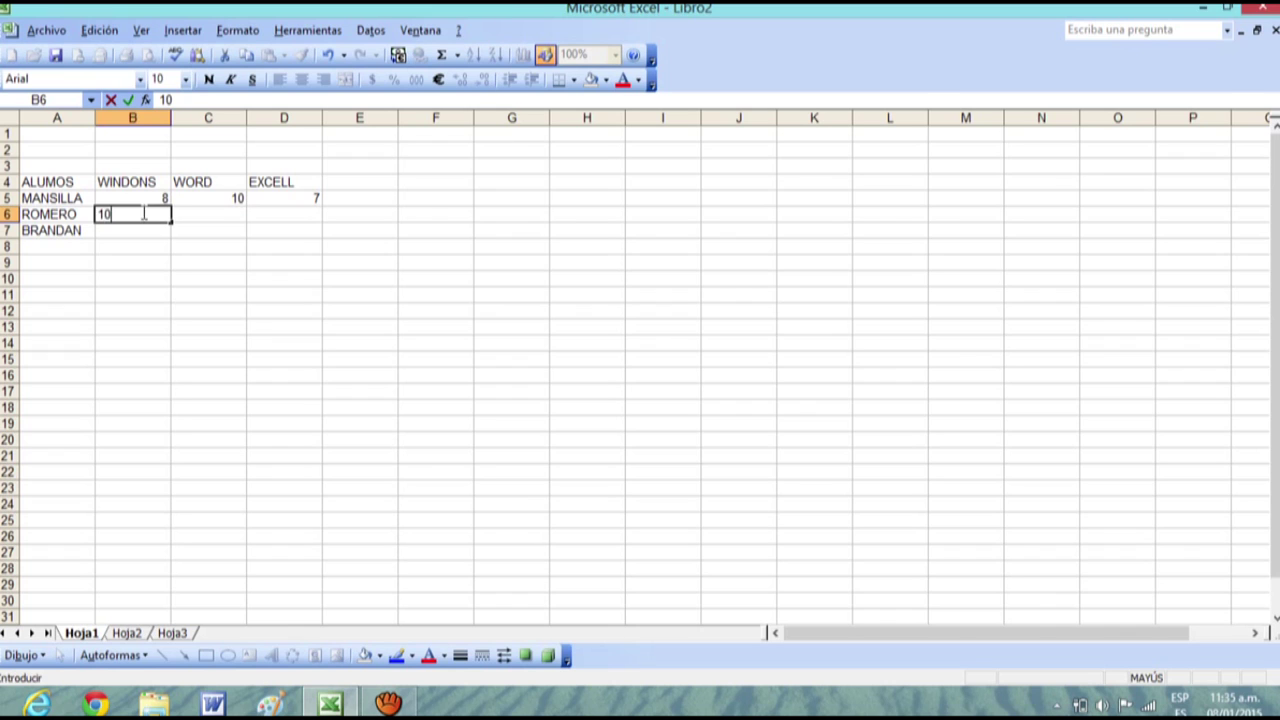
{"action": "key", "text": "Return"}
{"action": "left_click", "coordinate": [235, 217]}
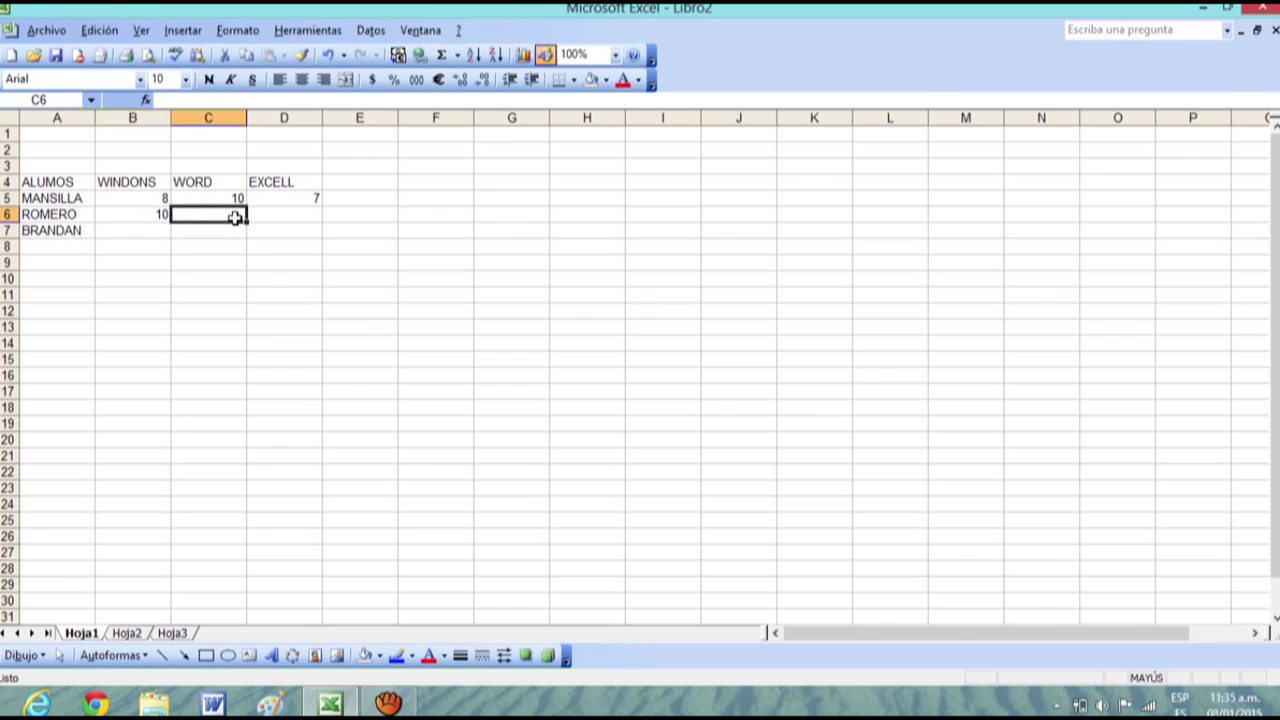
{"action": "type", "text": "10"}
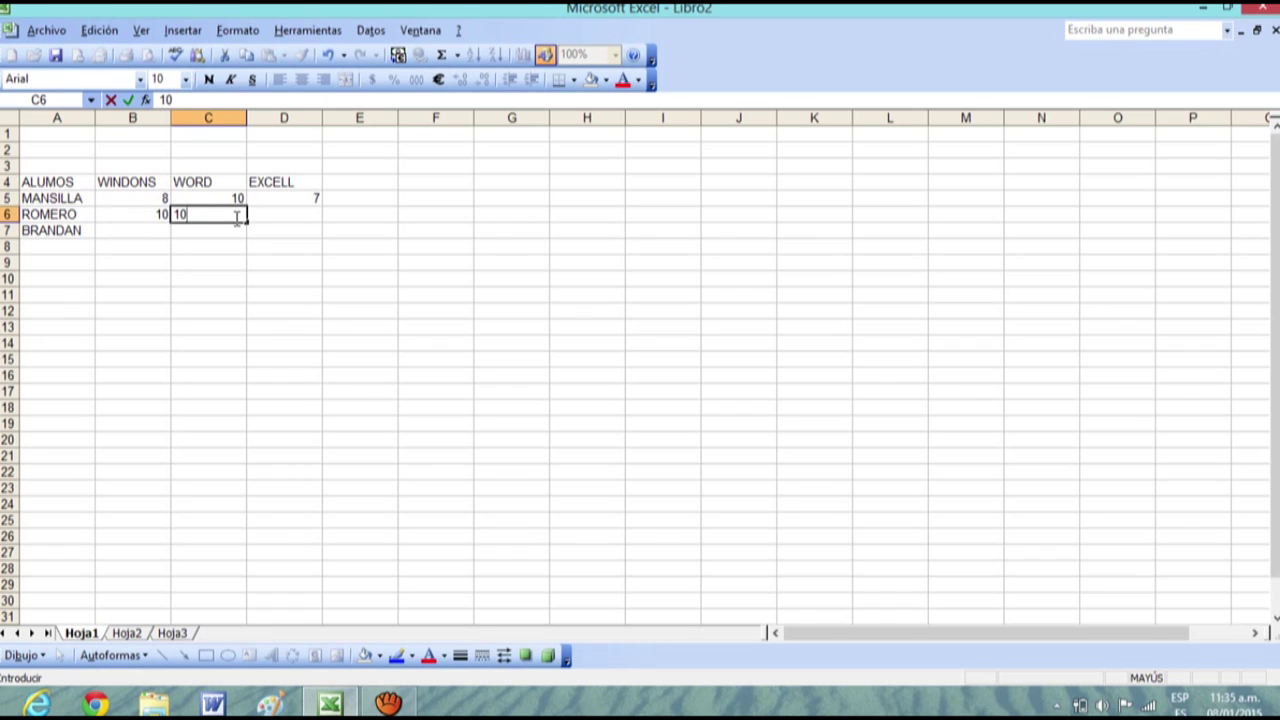
{"action": "key", "text": "Return"}
{"action": "left_click", "coordinate": [301, 211]}
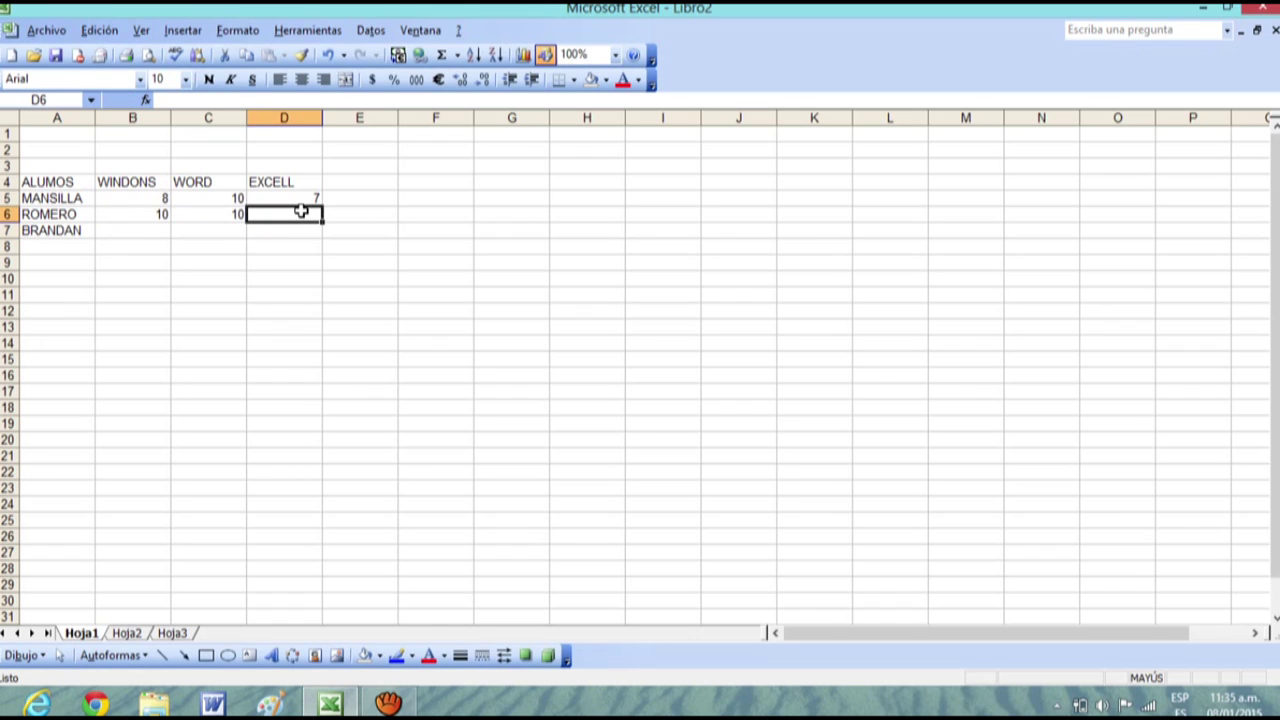
{"action": "type", "text": "8"}
{"action": "key", "text": "Return"}
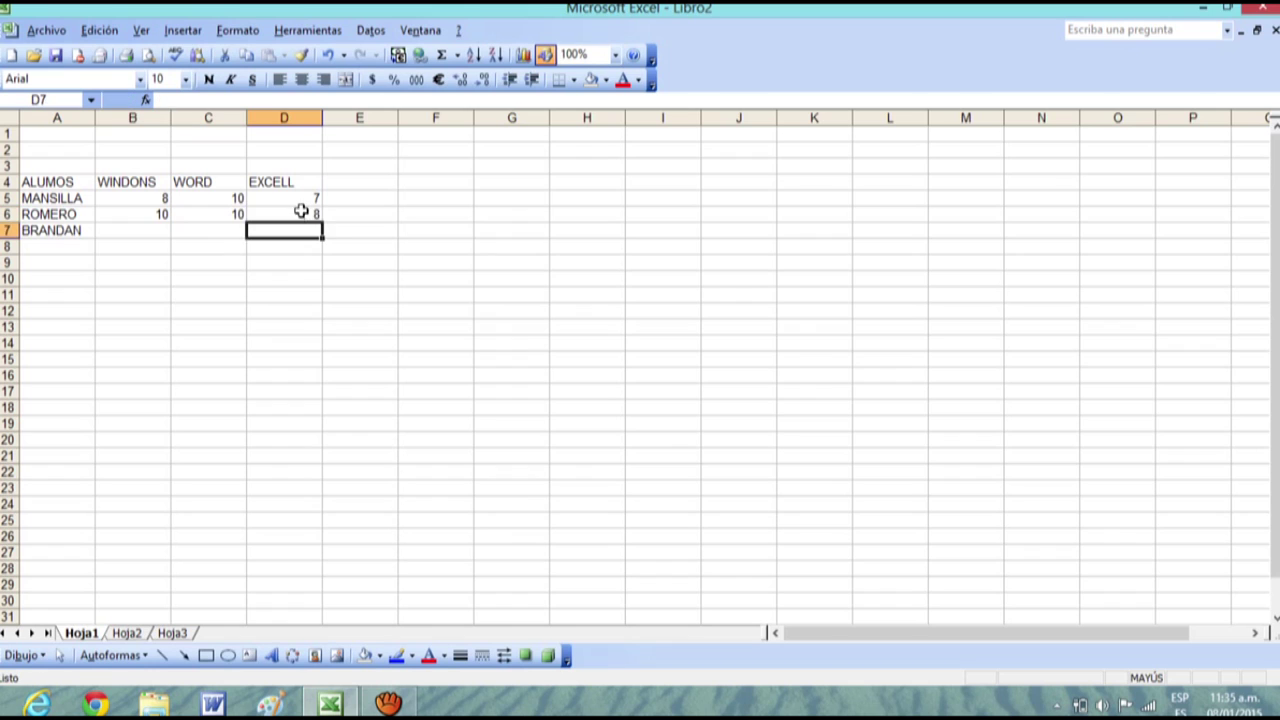
Enter the third student's grades in row 7: 10 for WINDONS, 10 for WORD and 9 for EXCELL.
{"action": "left_click", "coordinate": [150, 229]}
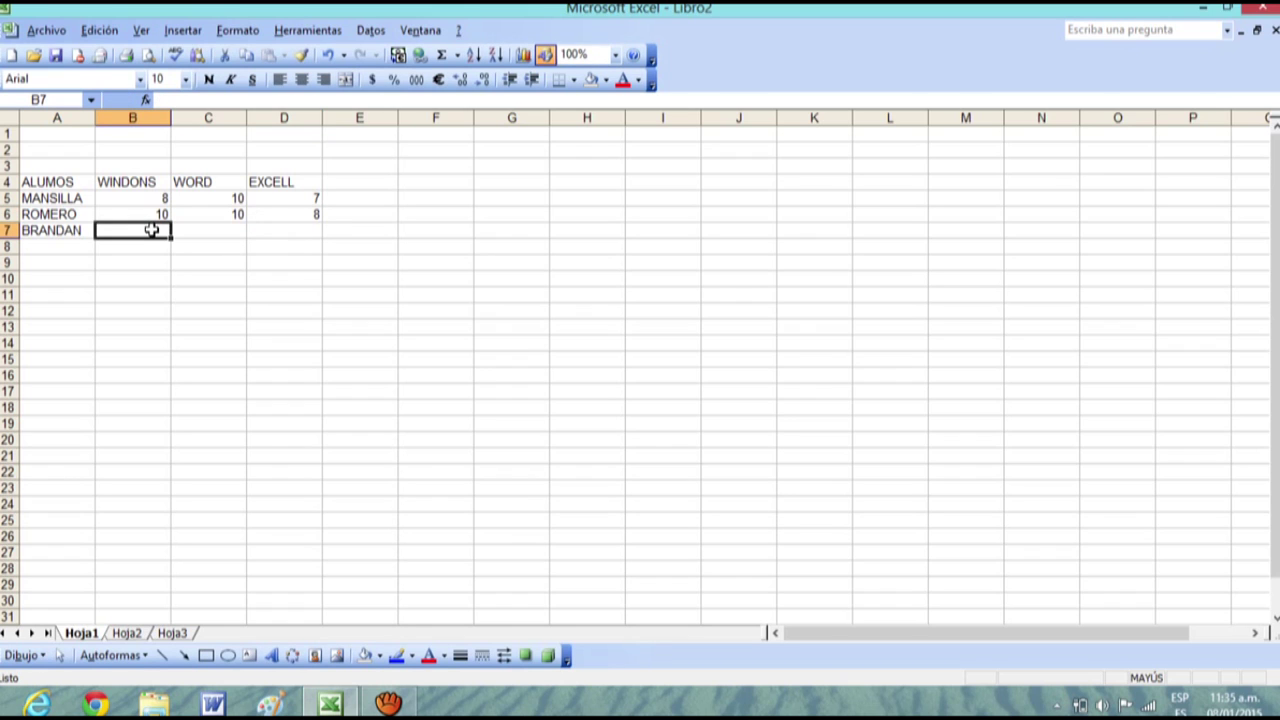
{"action": "type", "text": "10"}
{"action": "key", "text": "Return"}
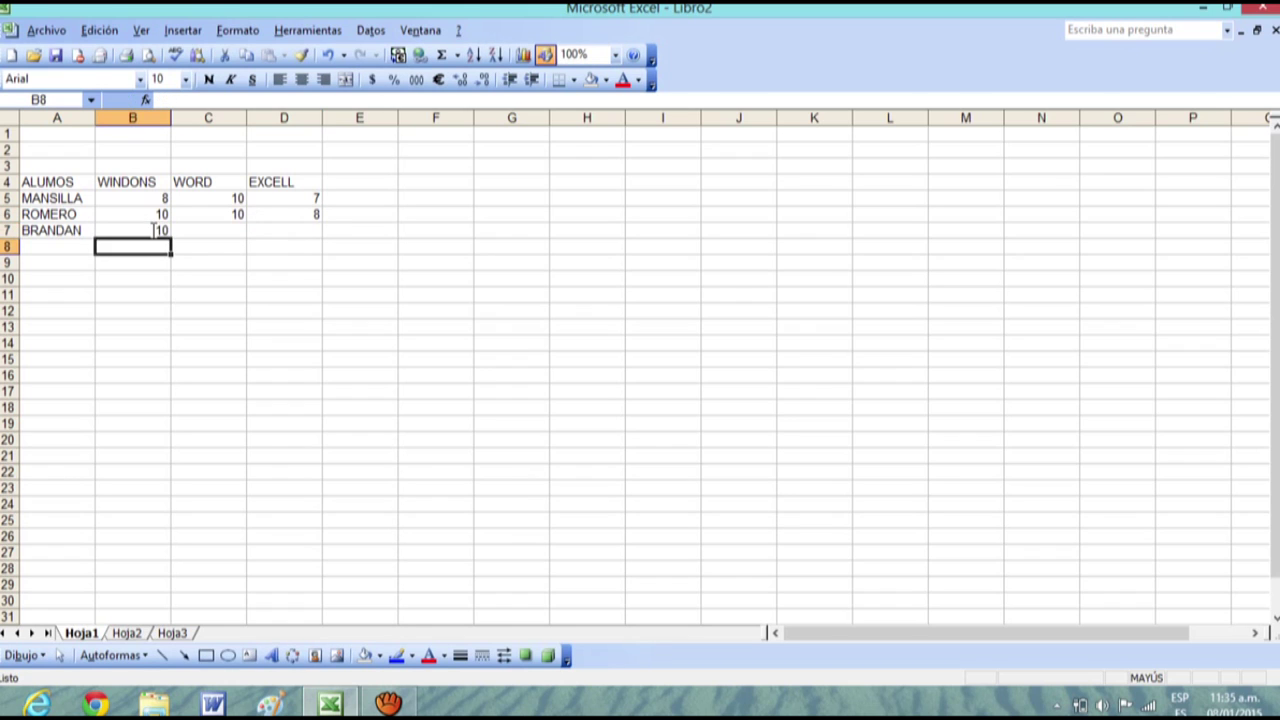
{"action": "left_click", "coordinate": [234, 229]}
{"action": "type", "text": "10"}
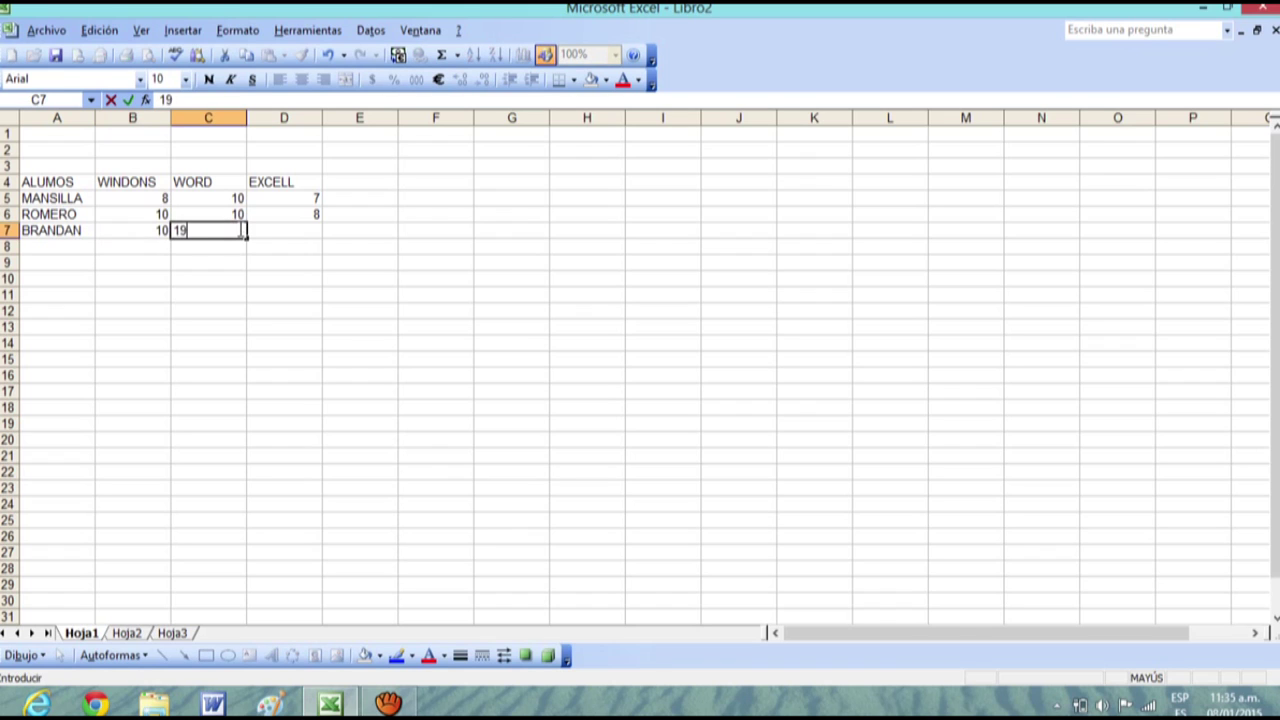
{"action": "key", "text": "BackSpace"}
{"action": "type", "text": "0"}
{"action": "key", "text": "Return"}
{"action": "left_click", "coordinate": [302, 228]}
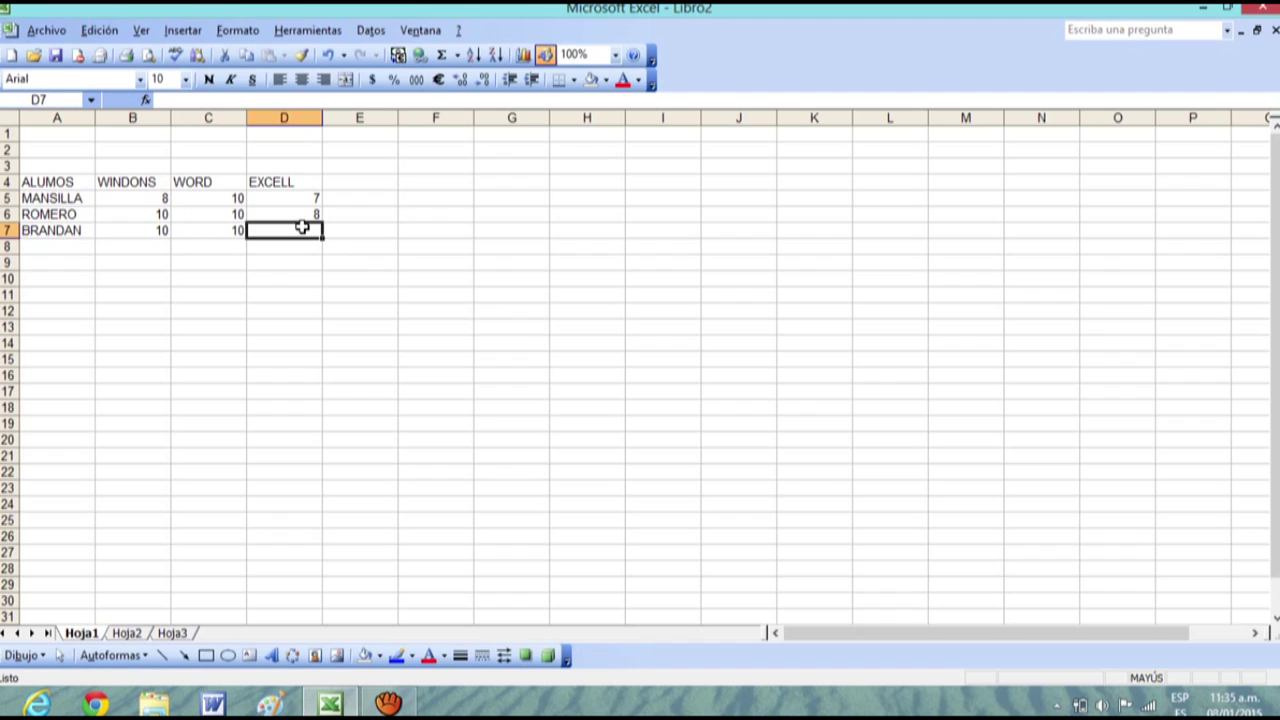
{"action": "type", "text": "9"}
{"action": "key", "text": "Return"}
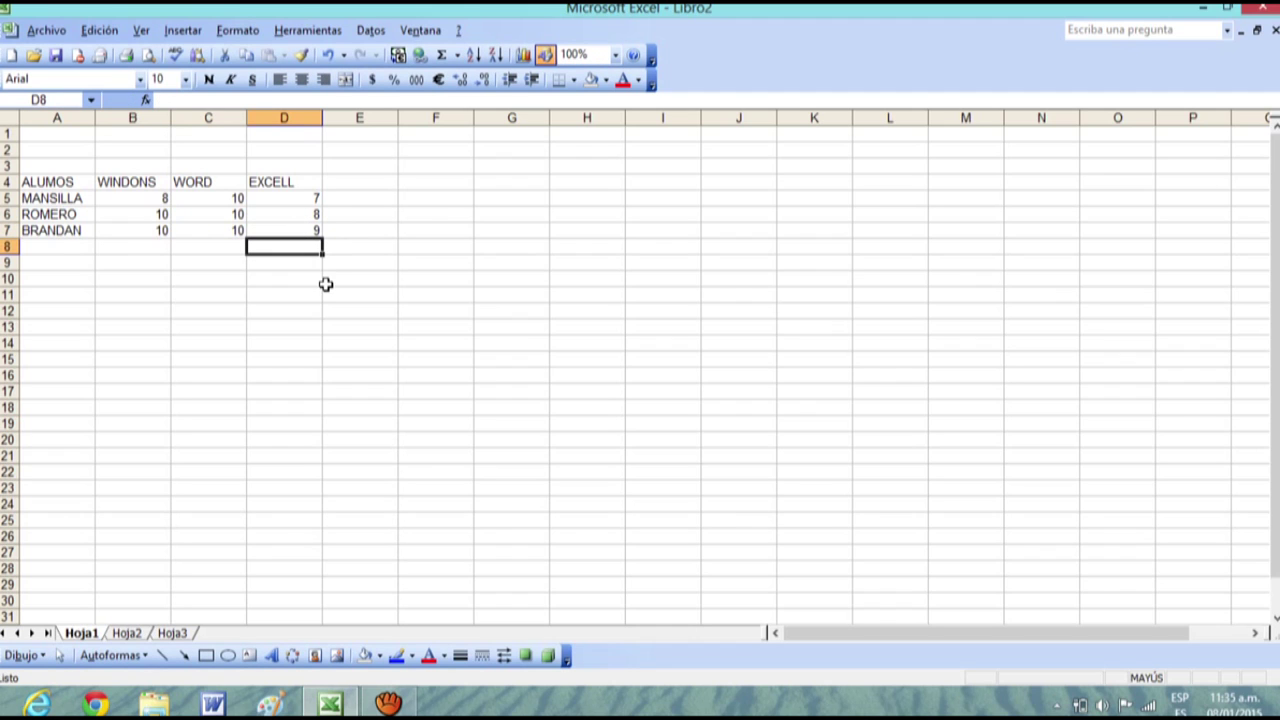
Add the header APROBADO in cell E4, beside the EXCELL column header.
{"action": "left_click", "coordinate": [373, 182]}
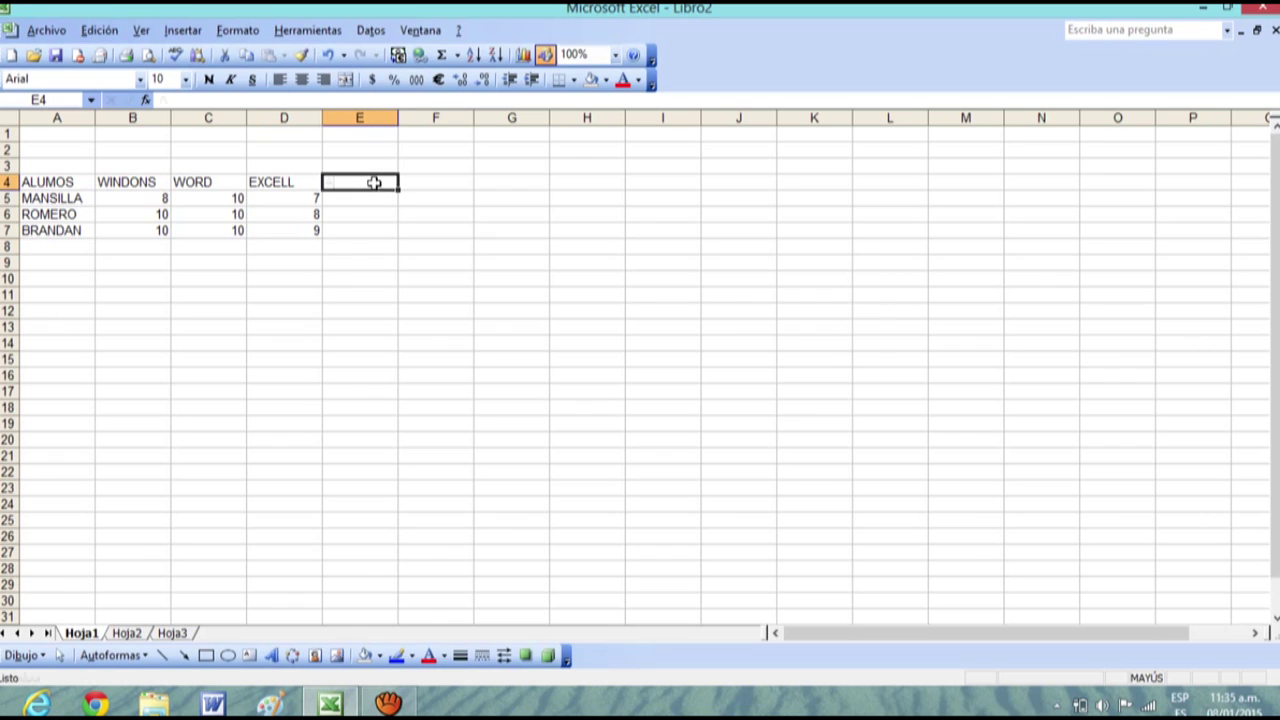
{"action": "type", "text": "APROBADO"}
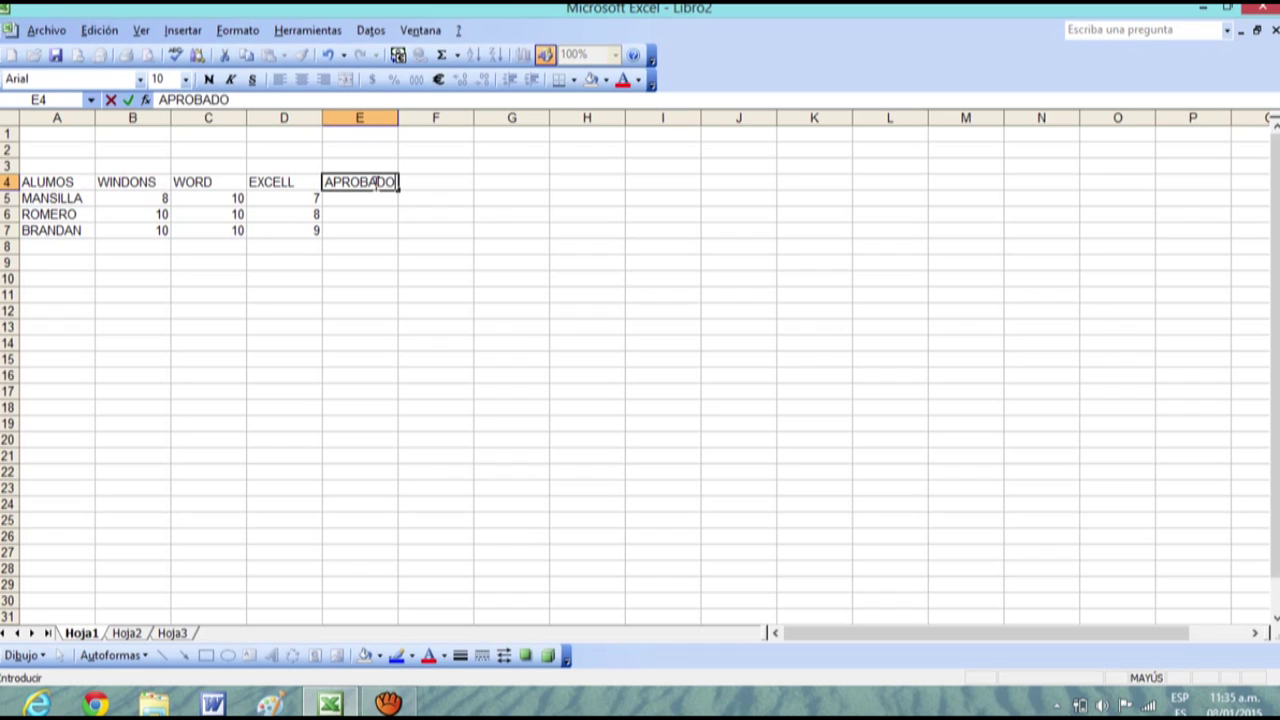
{"action": "key", "text": "Return"}
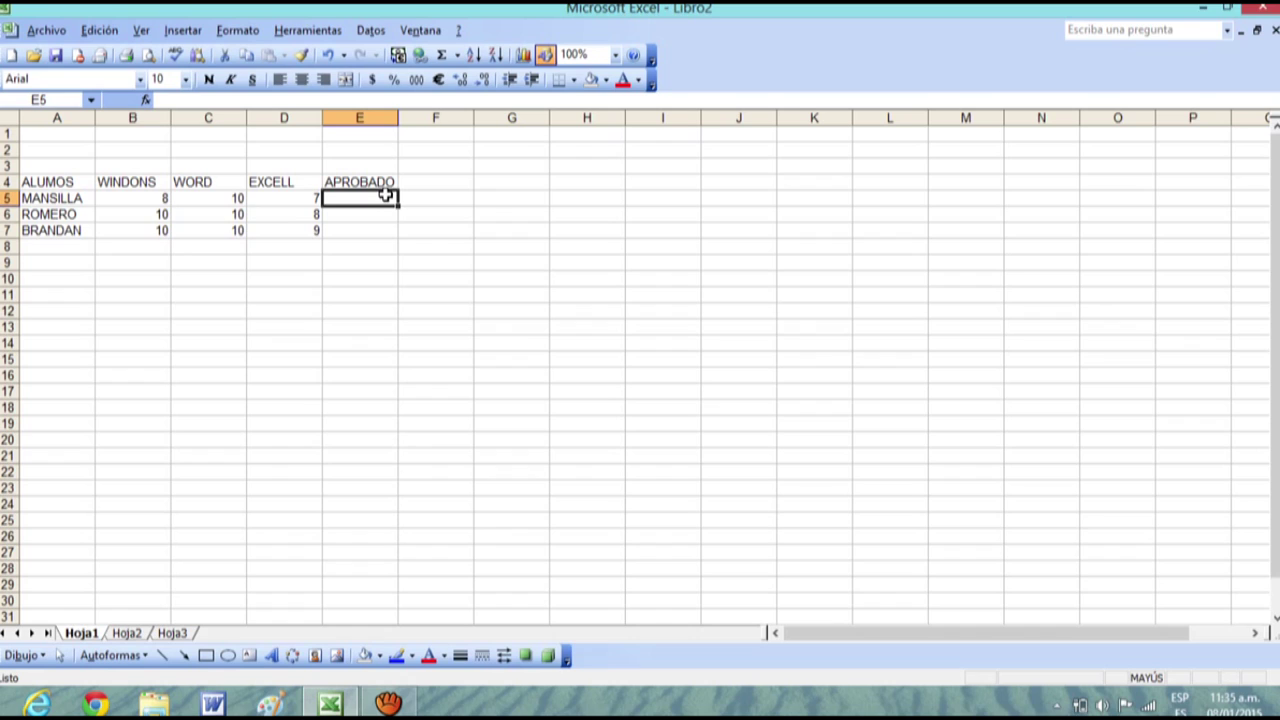
Insert a new column before the APROBADO column and enter PROMEDIO as its header in E4.
{"action": "left_click", "coordinate": [333, 112]}
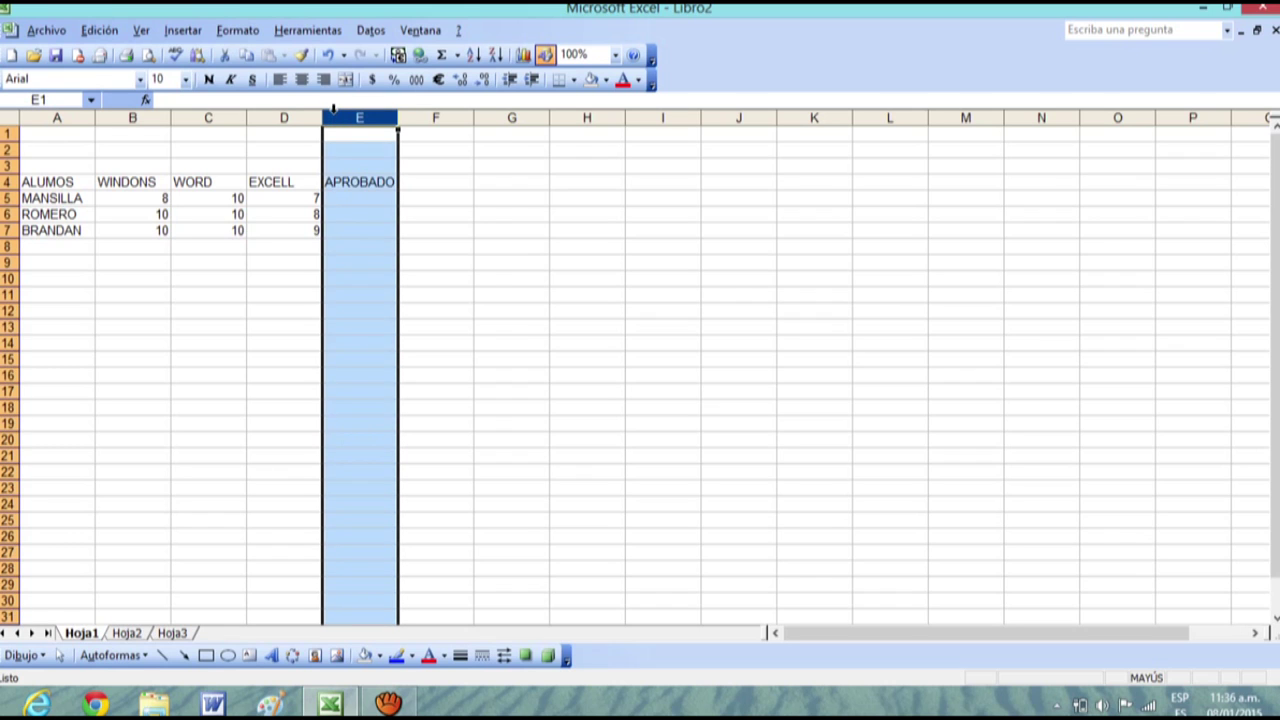
{"action": "right_click", "coordinate": [334, 114]}
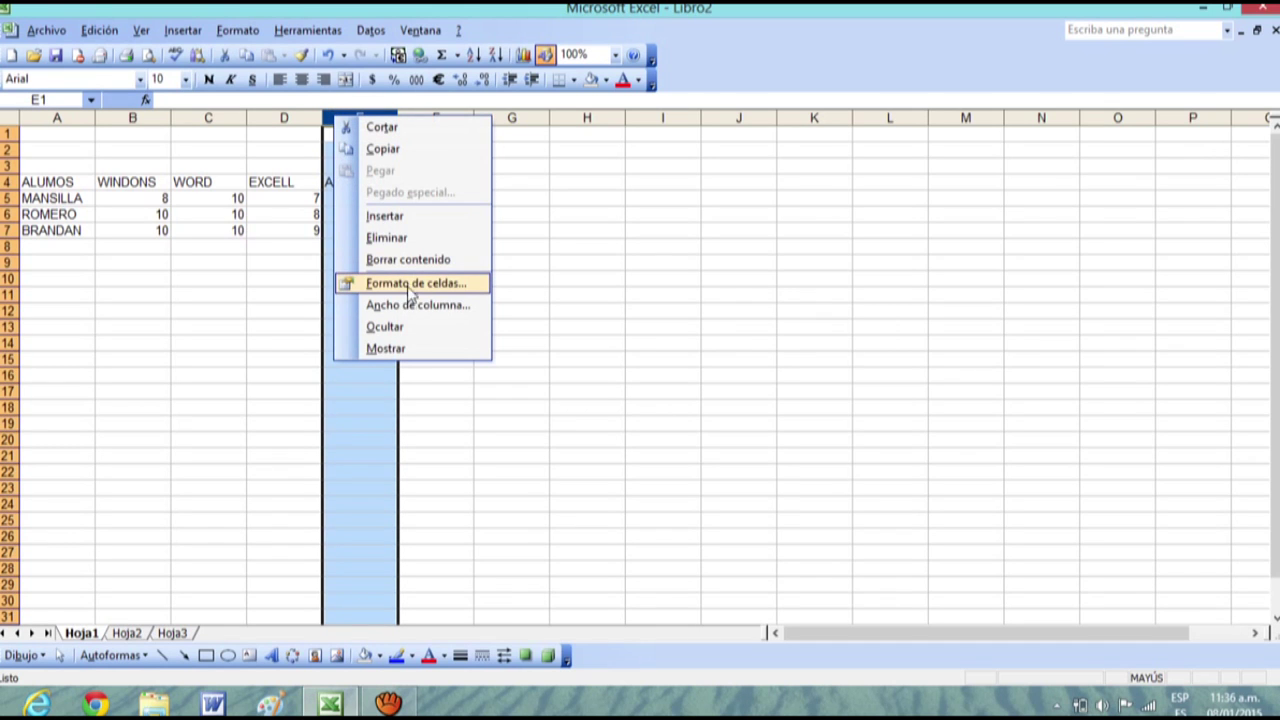
{"action": "left_click", "coordinate": [400, 216]}
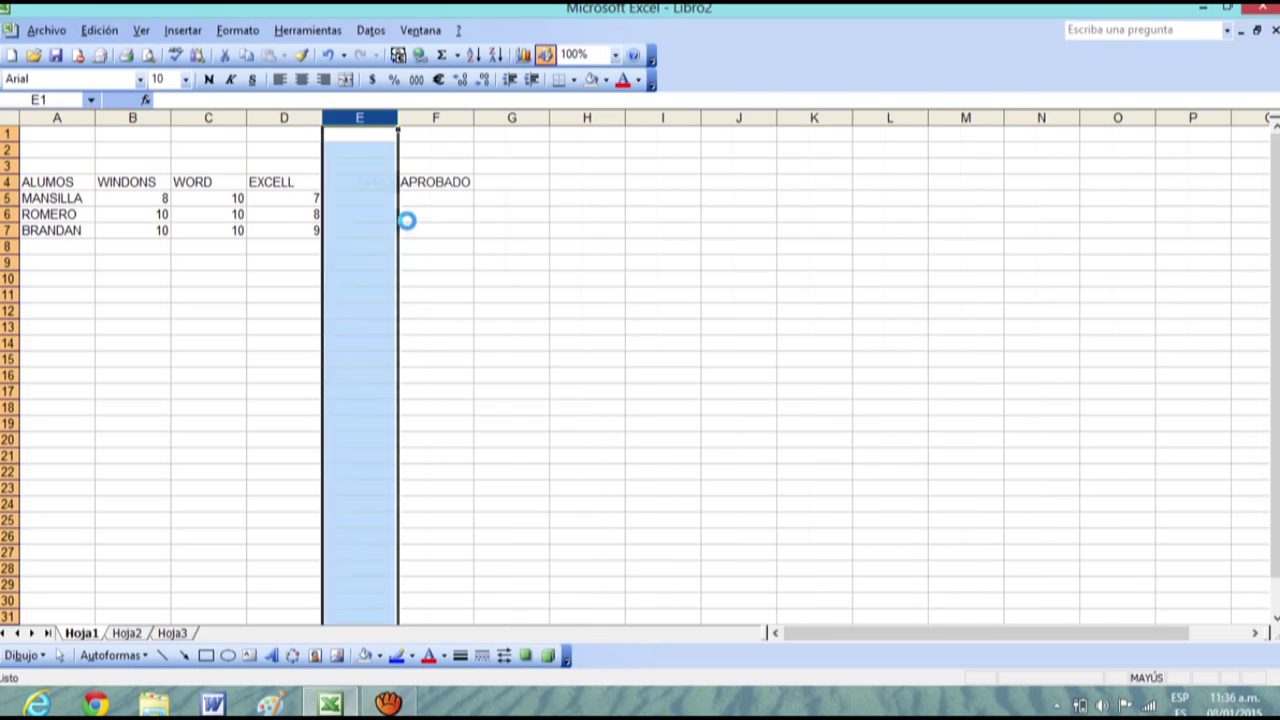
{"action": "left_click", "coordinate": [361, 167]}
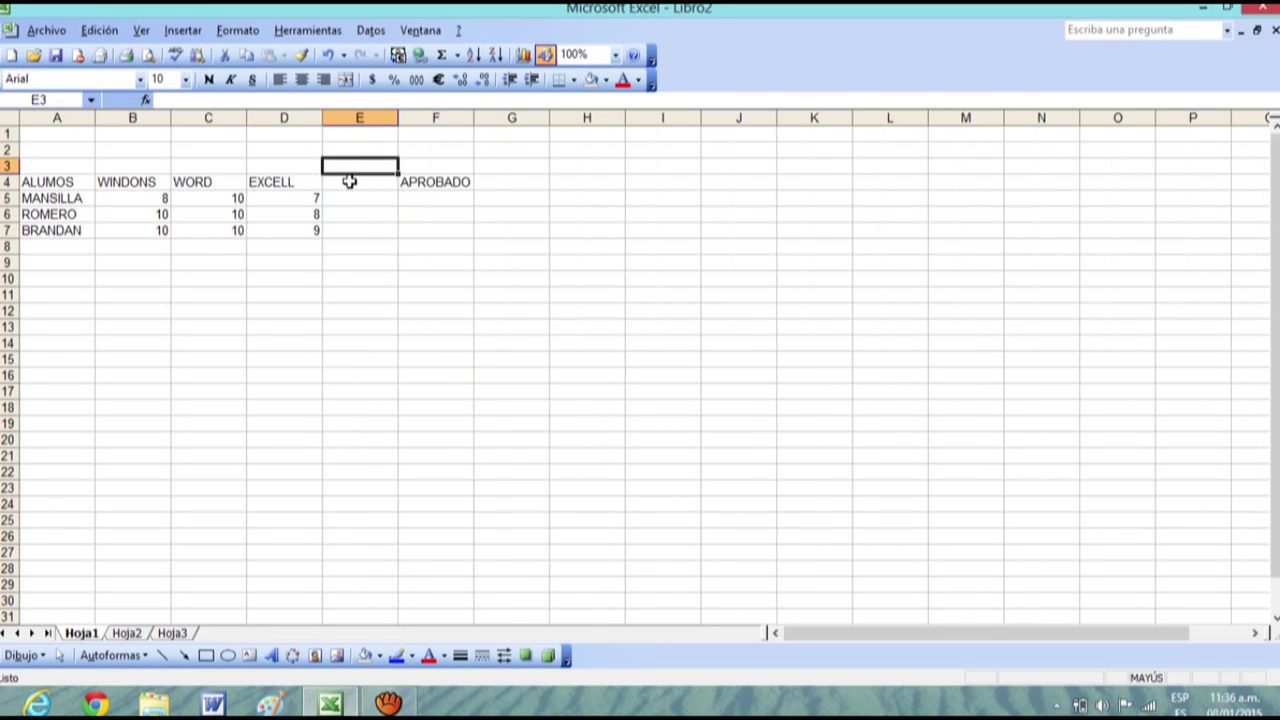
{"action": "left_click", "coordinate": [349, 181]}
{"action": "type", "text": "P"}
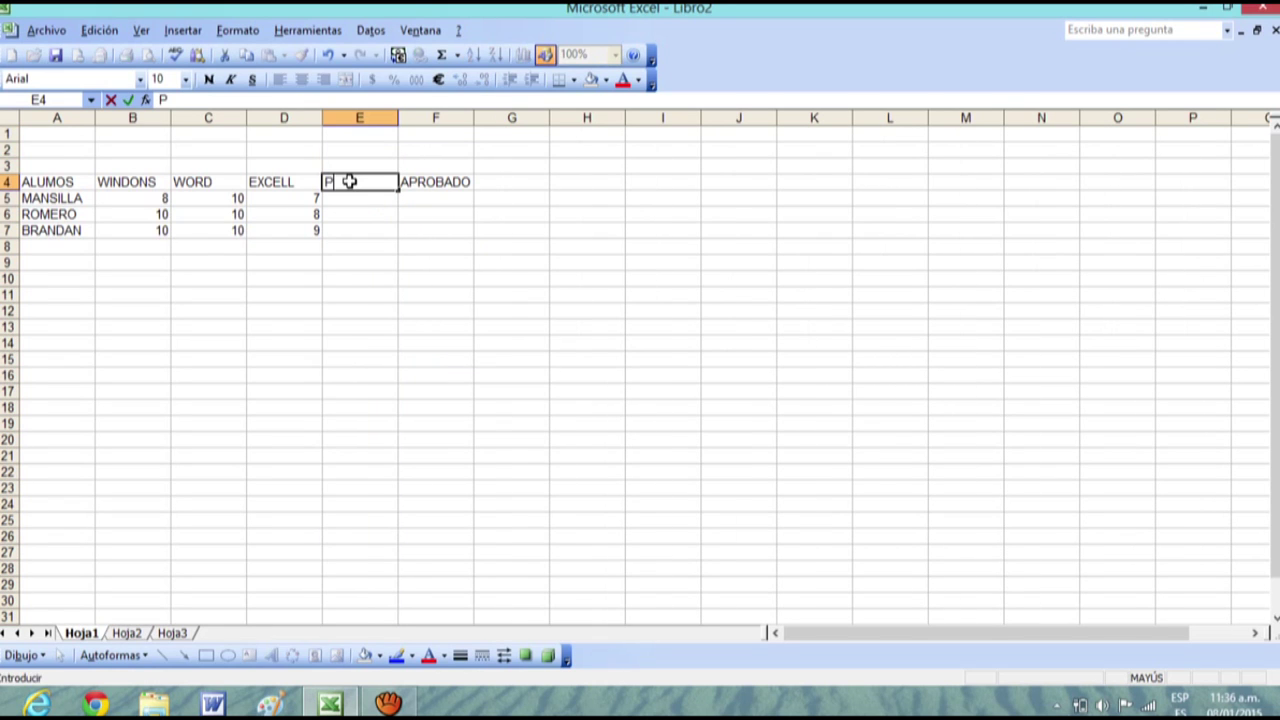
{"action": "type", "text": "ROMEDIO"}
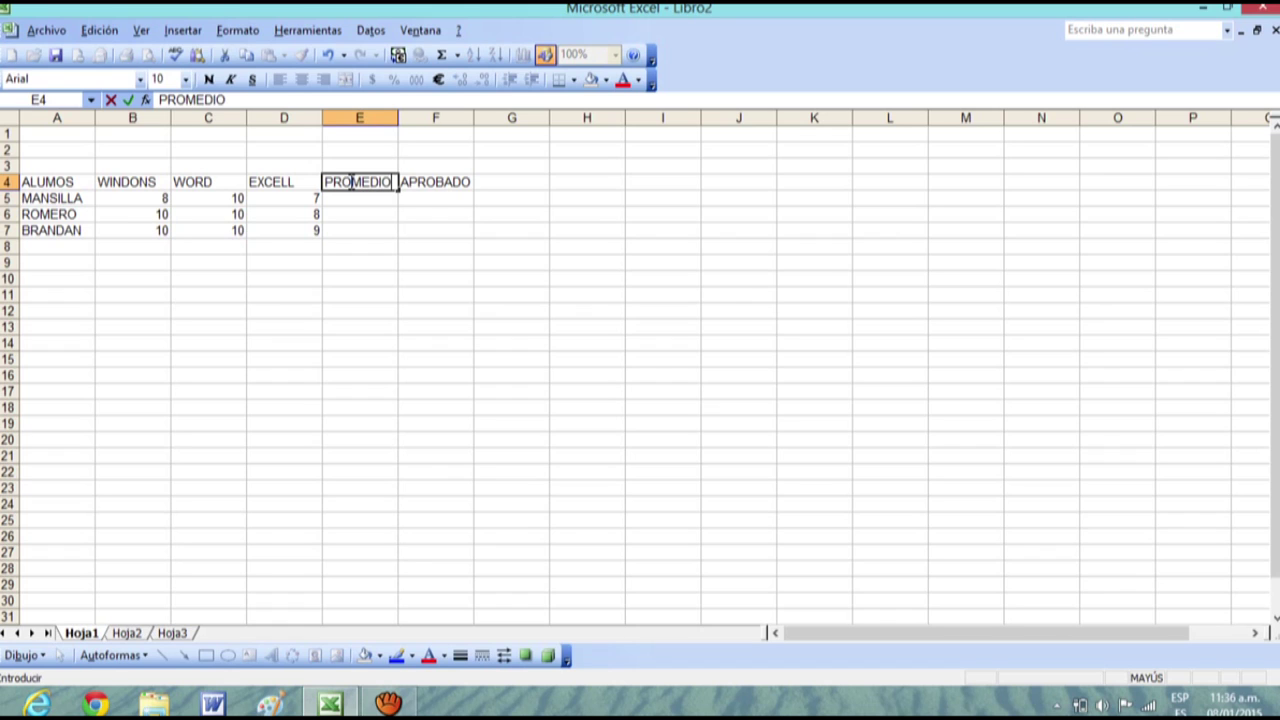
{"action": "key", "text": "Return"}
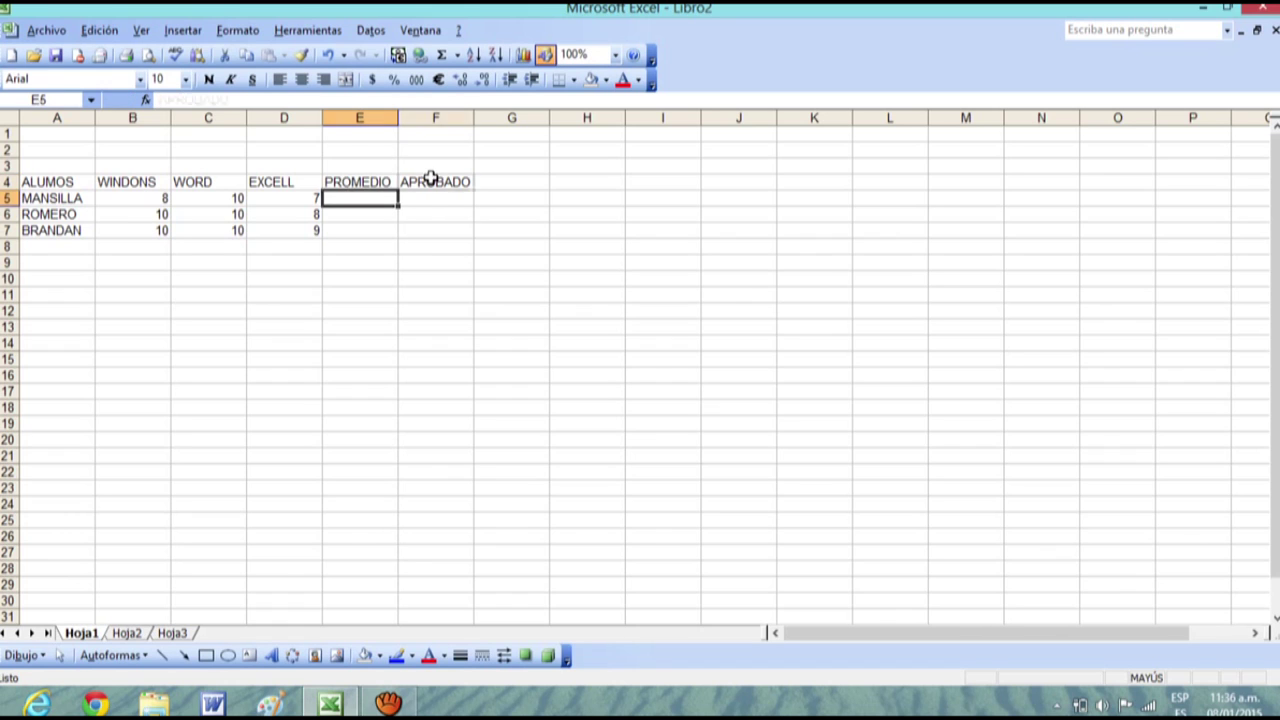
Clear the header in cell F4 and re-enter it as APROBADO.
{"action": "left_click", "coordinate": [432, 180]}
{"action": "key", "text": "Delete"}
{"action": "type", "text": "APROVADO"}
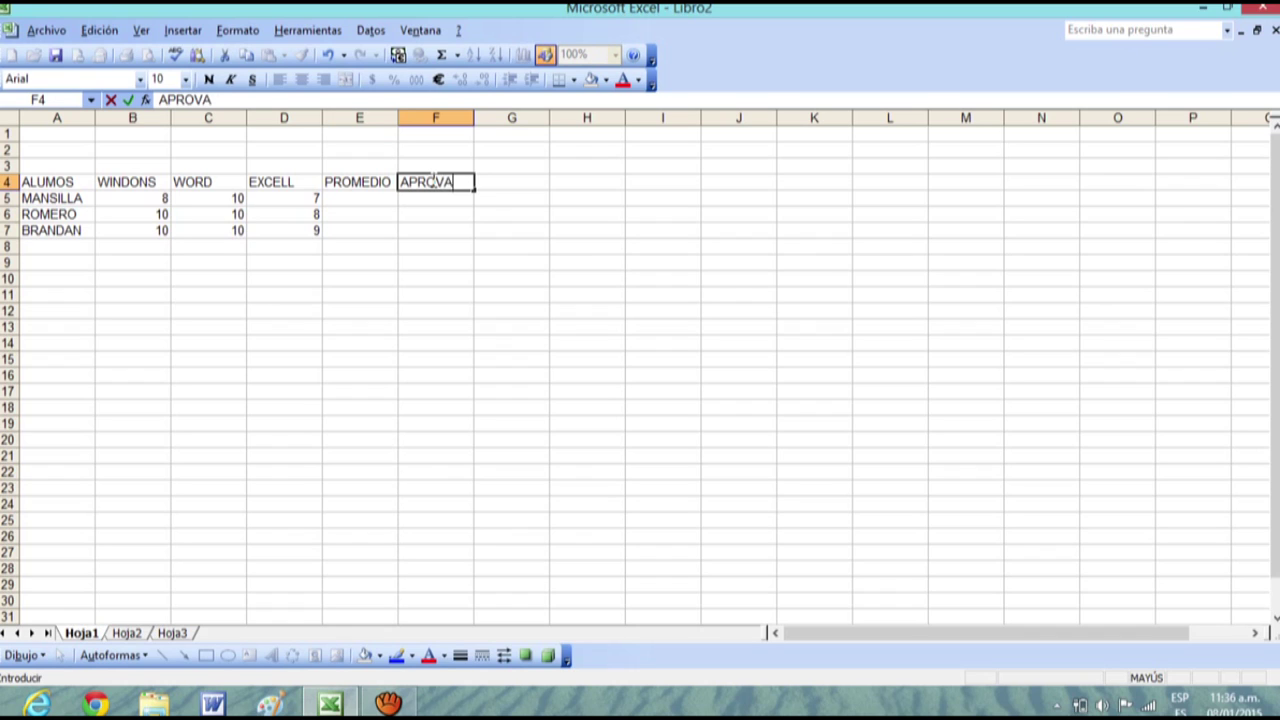
{"action": "key", "text": "BackSpace"}
{"action": "key", "text": "BackSpace"}
{"action": "key", "text": "BackSpace"}
{"action": "key", "text": "BackSpace"}
{"action": "type", "text": "BADO"}
{"action": "key", "text": "Return"}
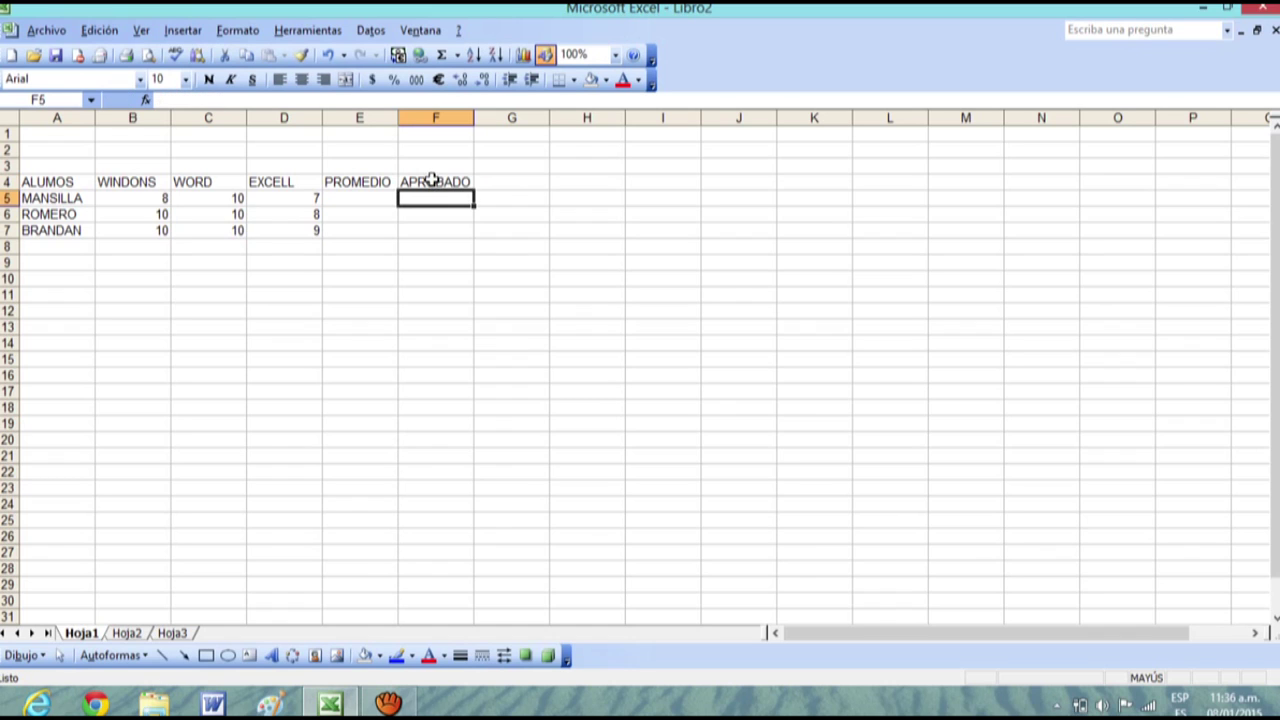
Calculate the first student's average in E5 with the formula =PROMEDIO(B5:D5).
{"action": "left_click", "coordinate": [379, 197]}
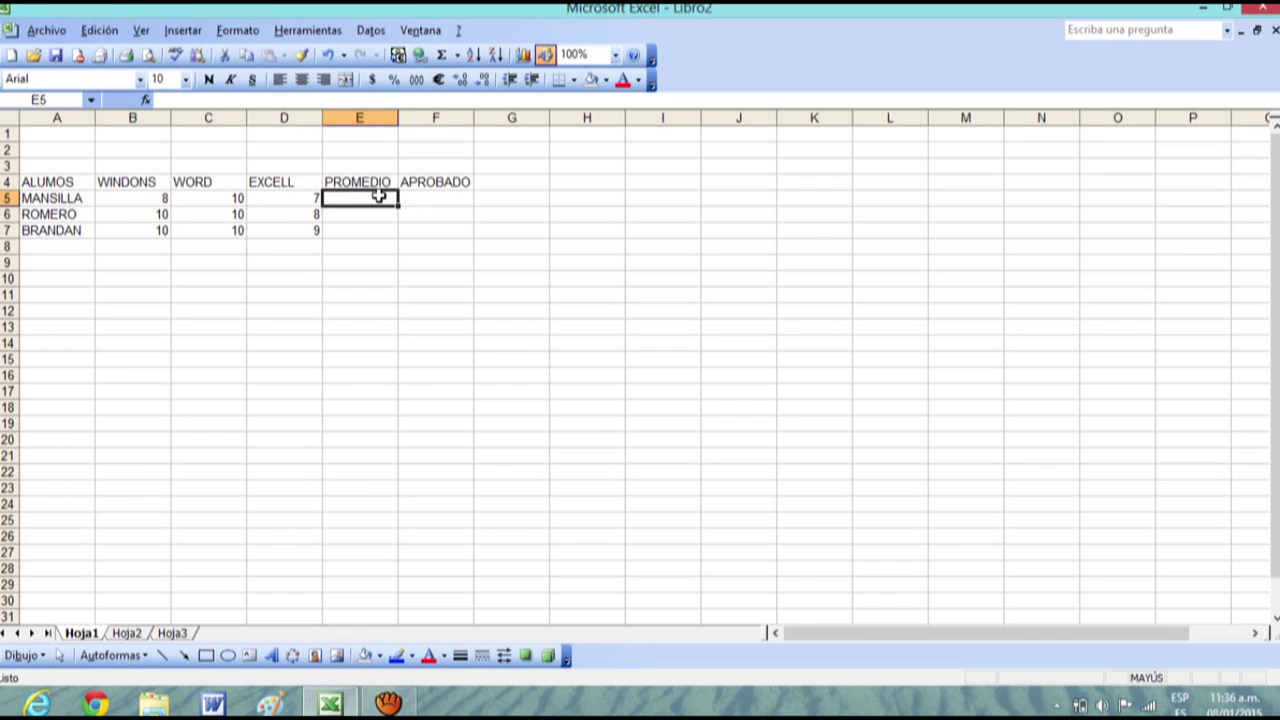
{"action": "type", "text": "="}
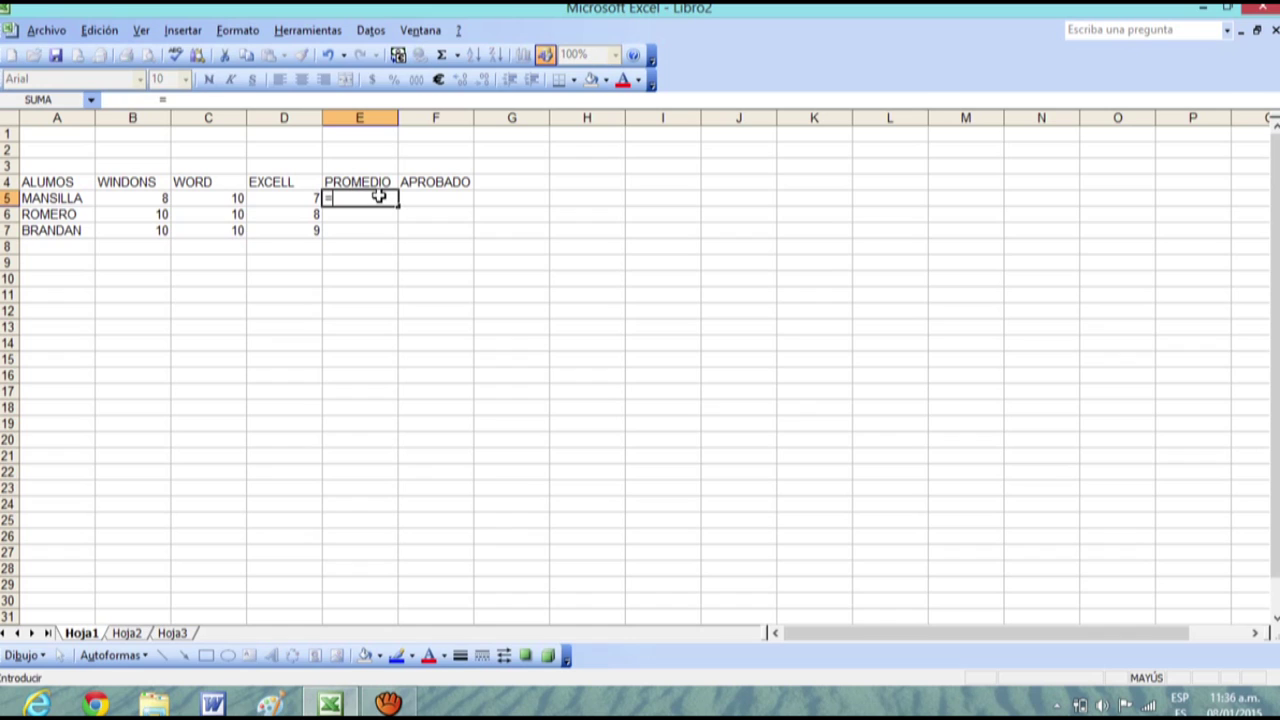
{"action": "type", "text": "PROMEDIO("}
{"action": "left_click_drag", "start_coordinate": [152, 197], "coordinate": [262, 200]}
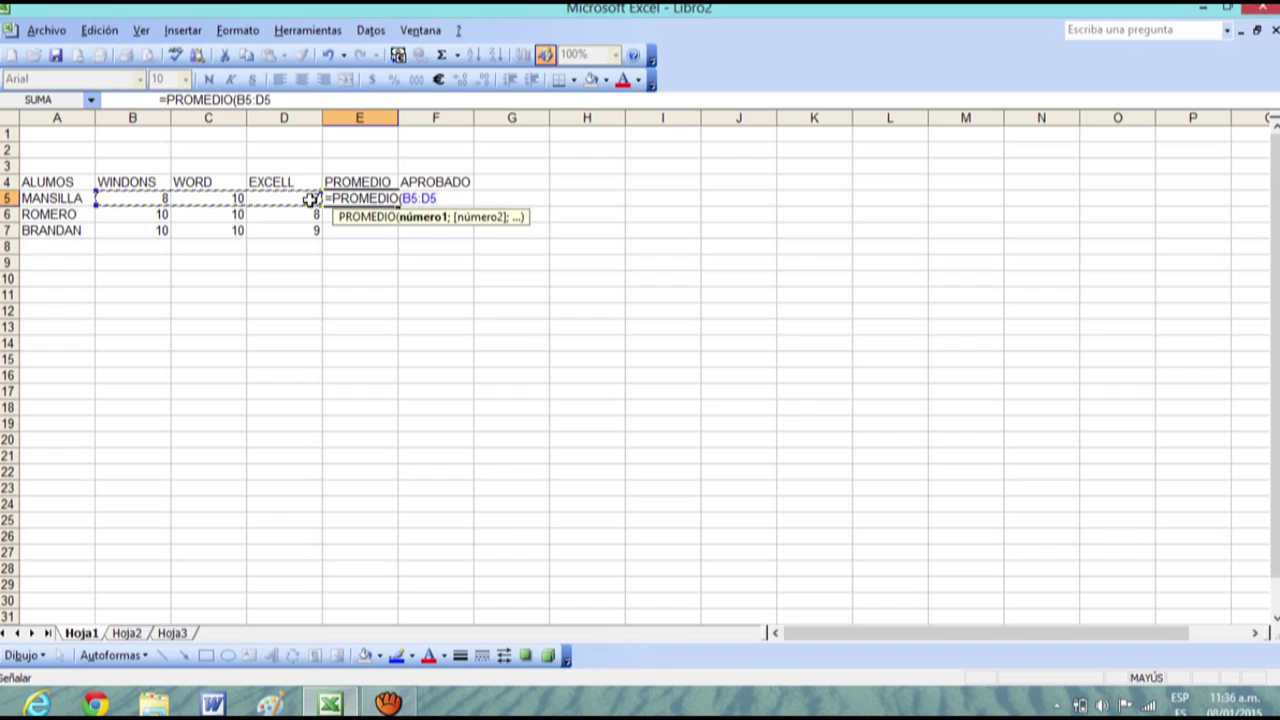
{"action": "type", "text": ")"}
{"action": "key", "text": "Return"}
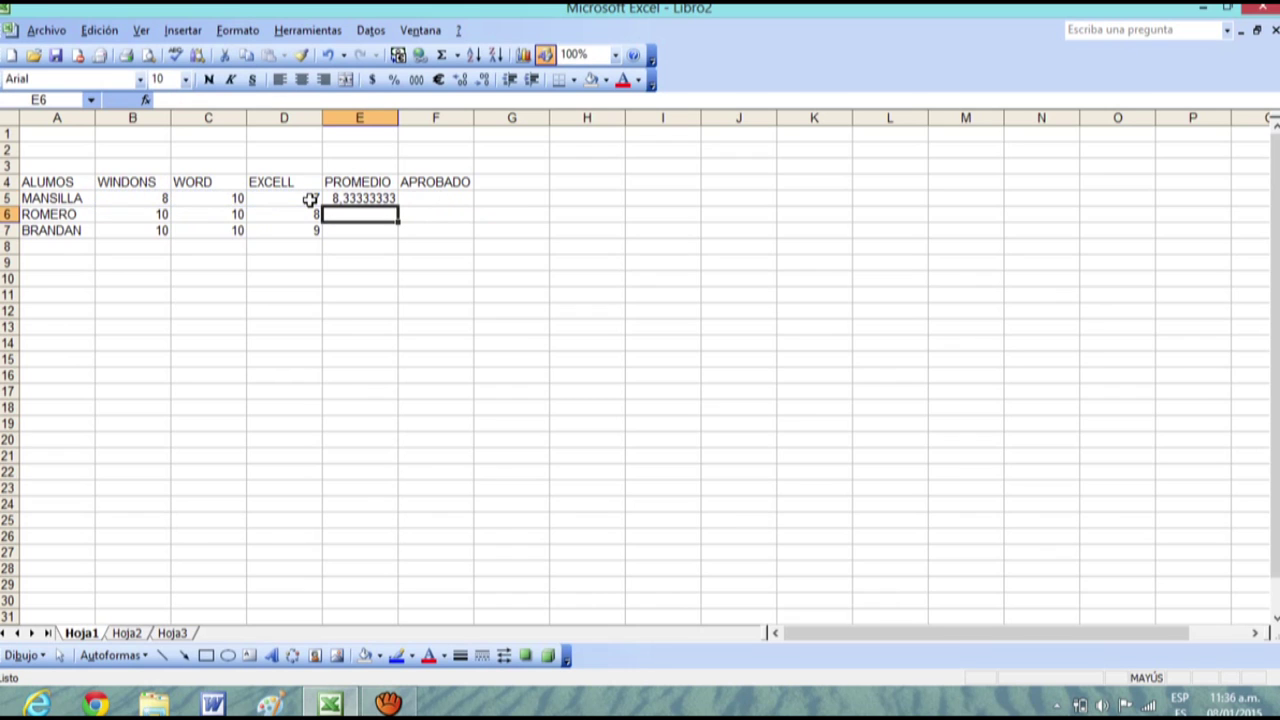
Reduce the average in cell E5 to two decimal places.
{"action": "left_click", "coordinate": [394, 199]}
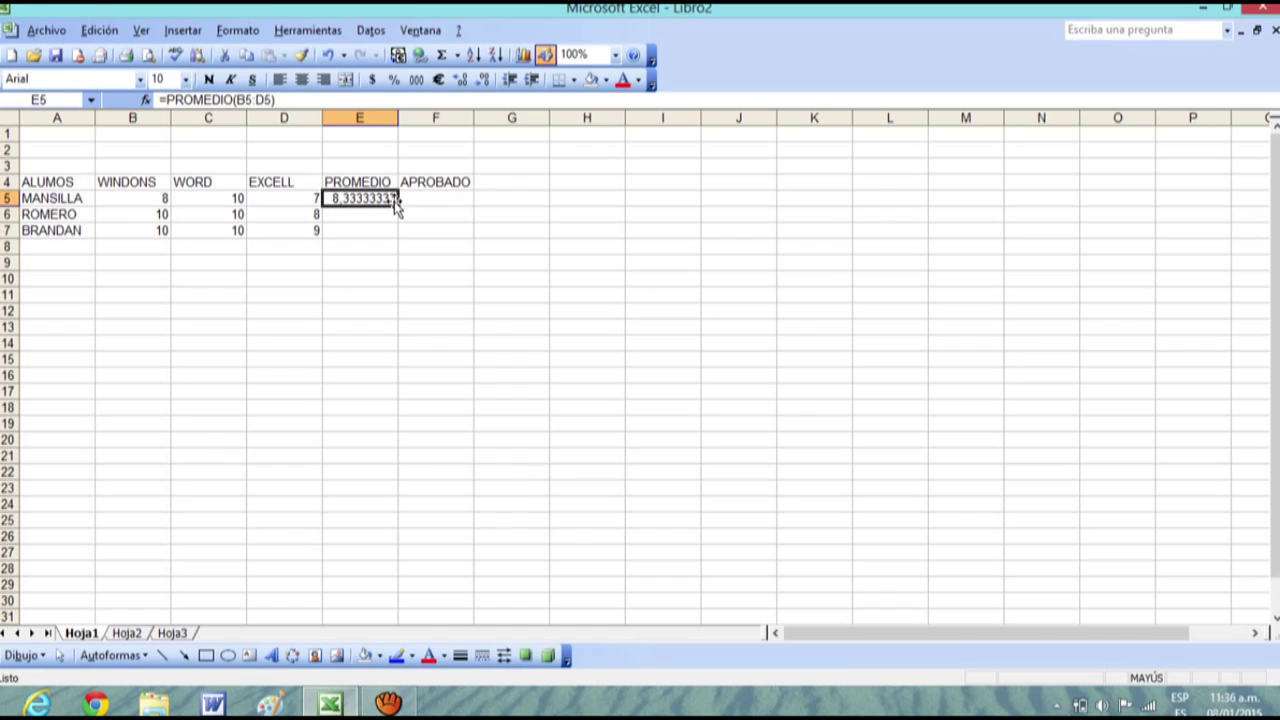
{"action": "left_click", "coordinate": [484, 81]}
{"action": "left_click", "coordinate": [484, 81]}
{"action": "left_click", "coordinate": [484, 81]}
{"action": "left_click", "coordinate": [484, 81]}
{"action": "left_click", "coordinate": [484, 81]}
{"action": "left_click", "coordinate": [484, 81]}
Fill the average formula from E5 down to E7 for the other two students.
{"action": "left_click_drag", "start_coordinate": [397, 203], "coordinate": [397, 238]}
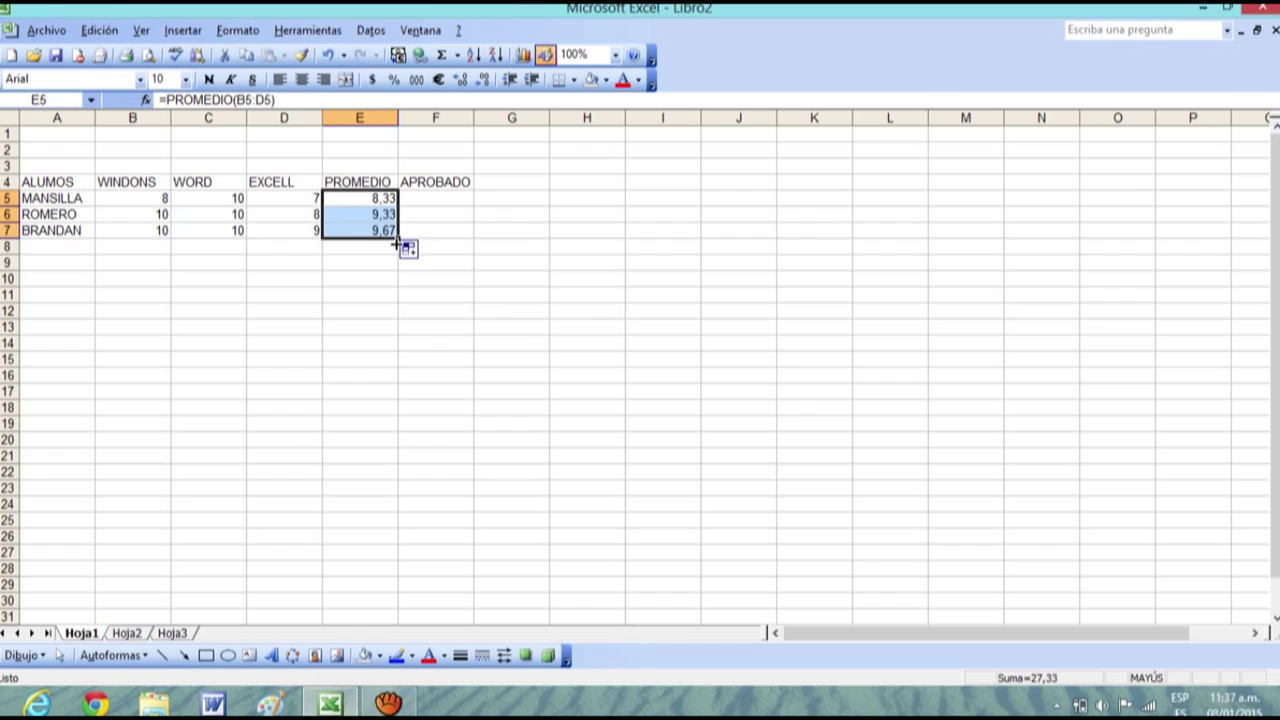
{"action": "left_click", "coordinate": [413, 251]}
{"action": "left_click", "coordinate": [360, 291]}
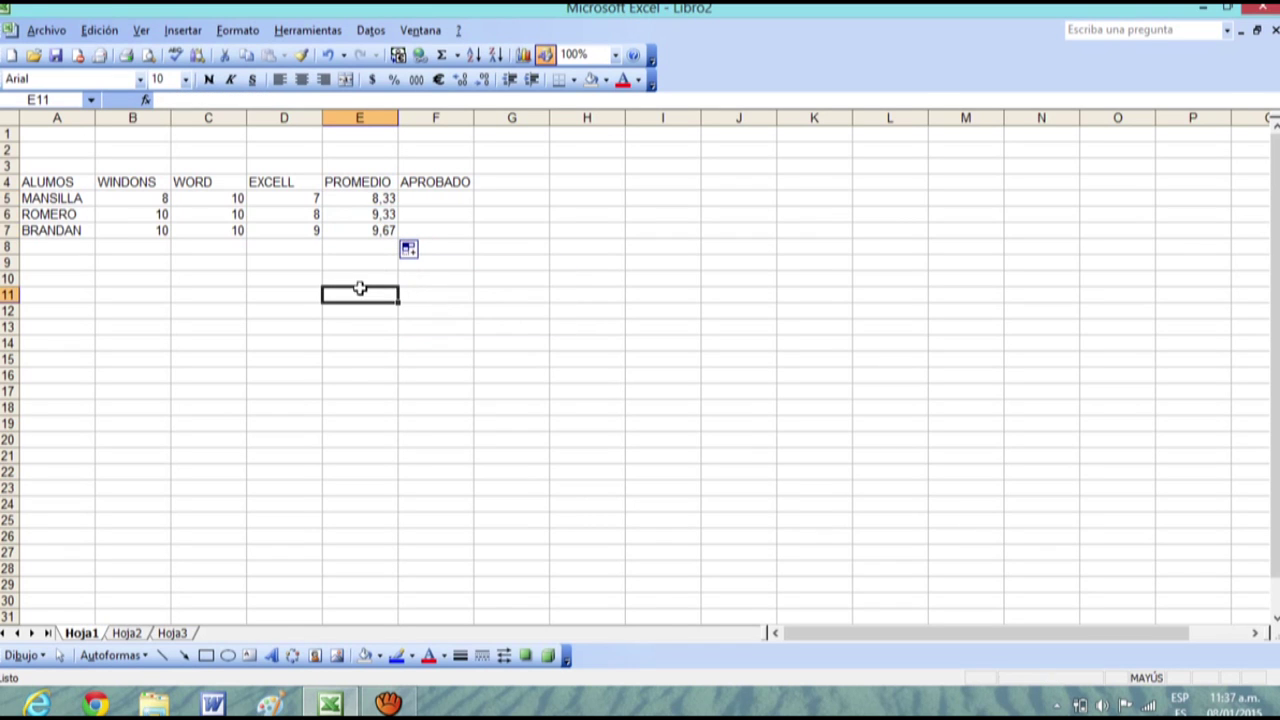
{"action": "left_click", "coordinate": [469, 292]}
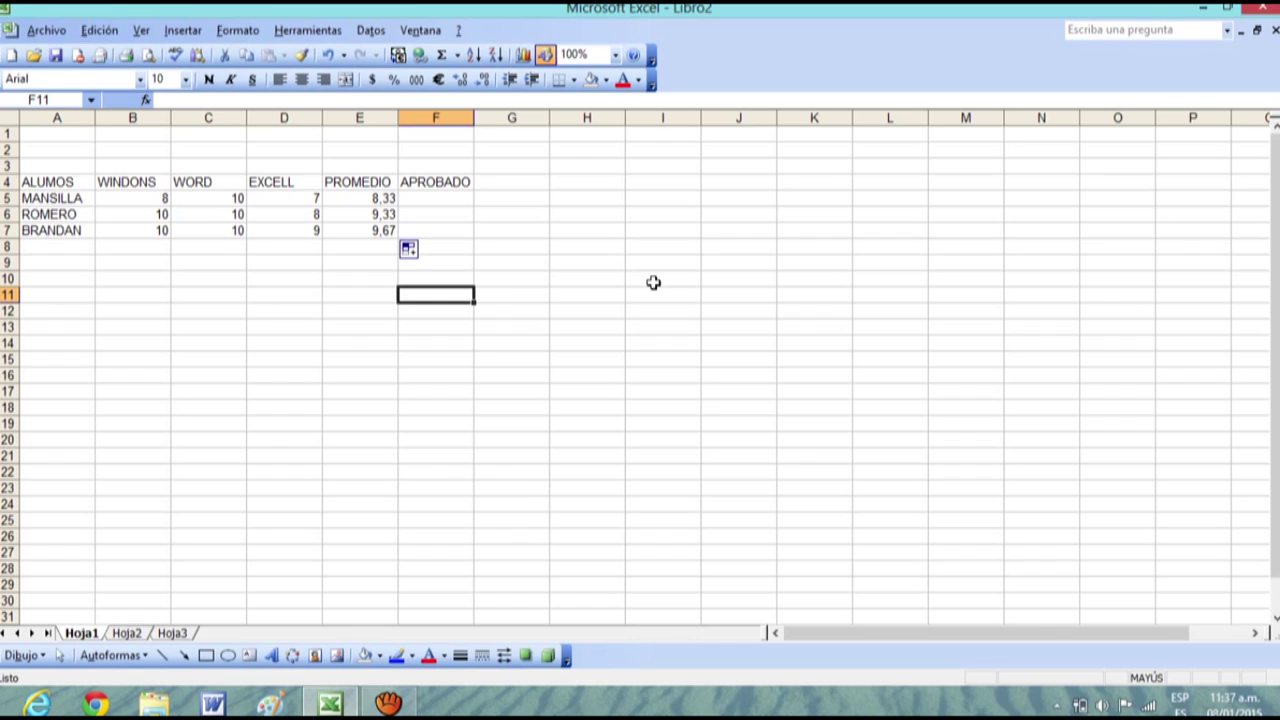
{"action": "left_click", "coordinate": [461, 203]}
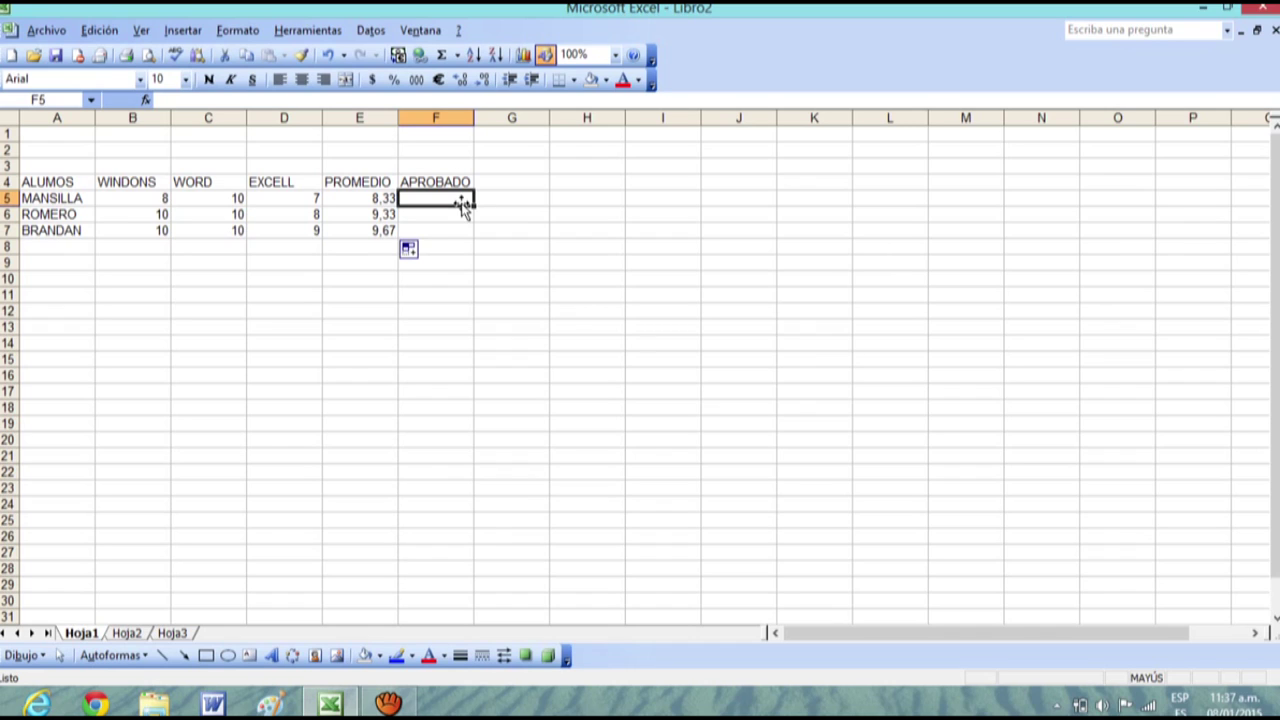
{"action": "type", "text": "="}
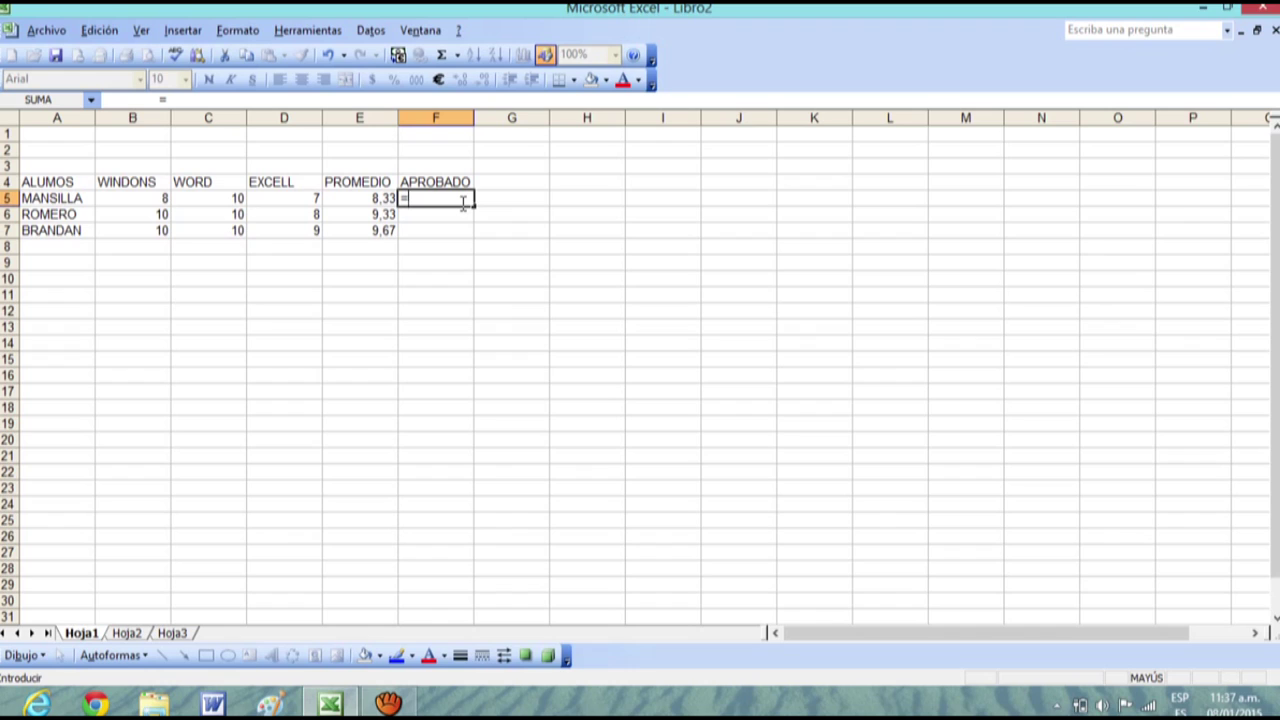
{"action": "type", "text": "SI"}
{"action": "type", "text": "("}
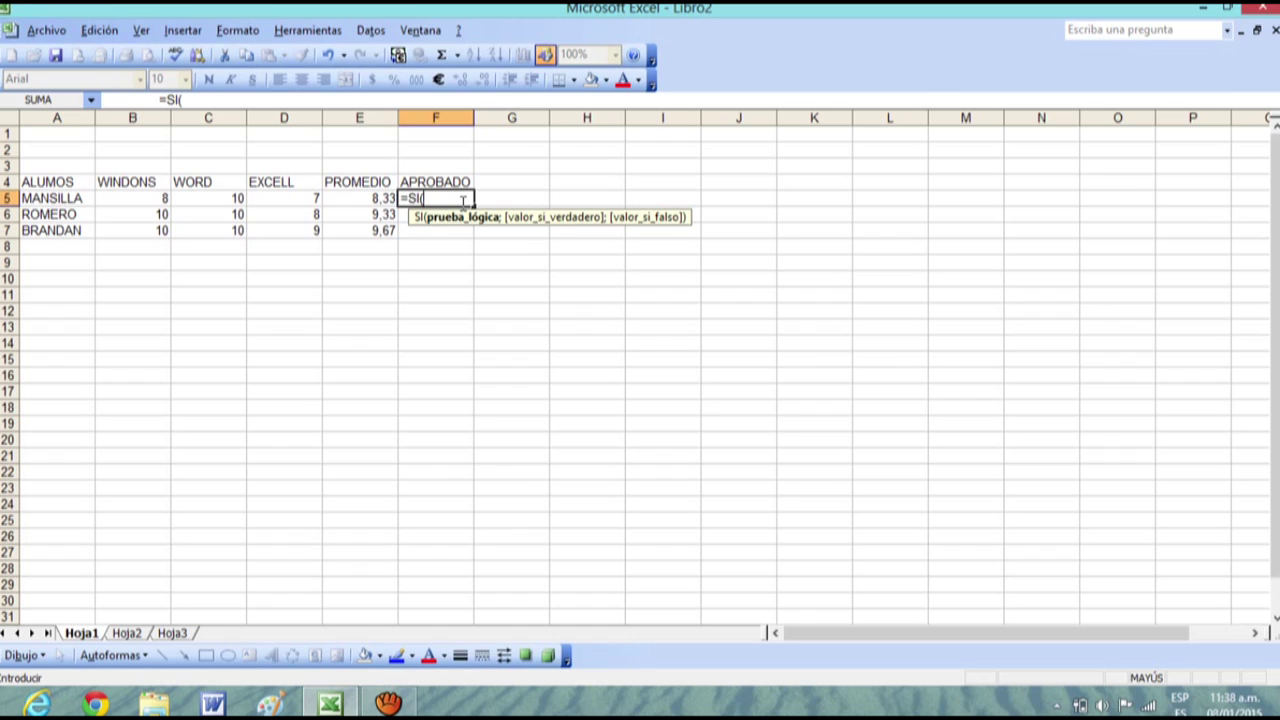
{"action": "left_click", "coordinate": [388, 199]}
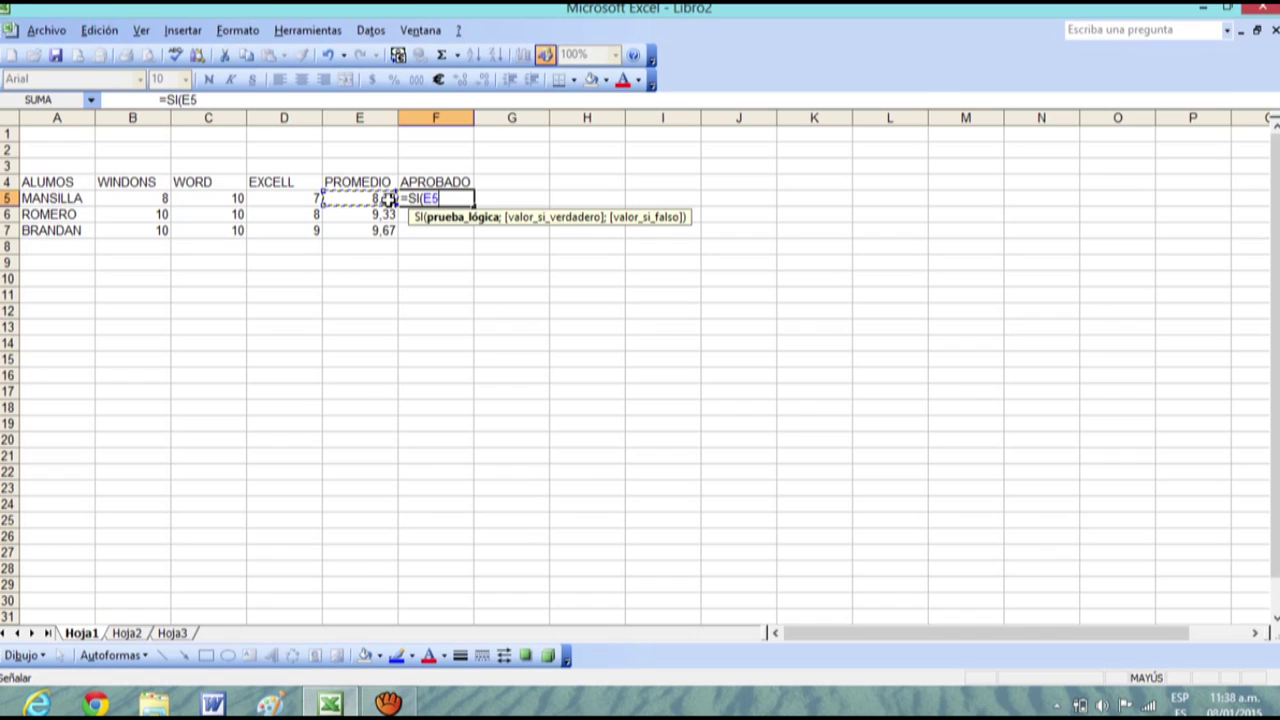
{"action": "key", "text": "BackSpace"}
{"action": "key", "text": "BackSpace"}
{"action": "key", "text": "BackSpace"}
{"action": "key", "text": "BackSpace"}
{"action": "key", "text": "BackSpace"}
{"action": "key", "text": "BackSpace"}
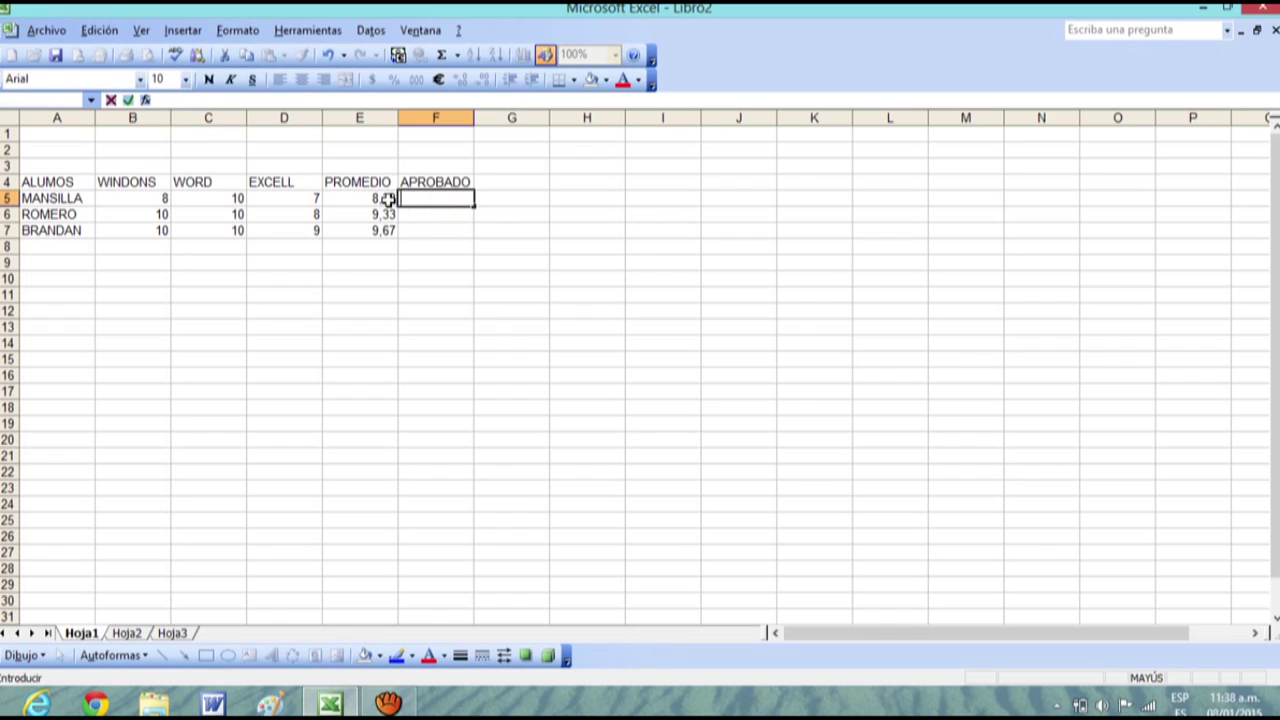
{"action": "key", "text": "Return"}
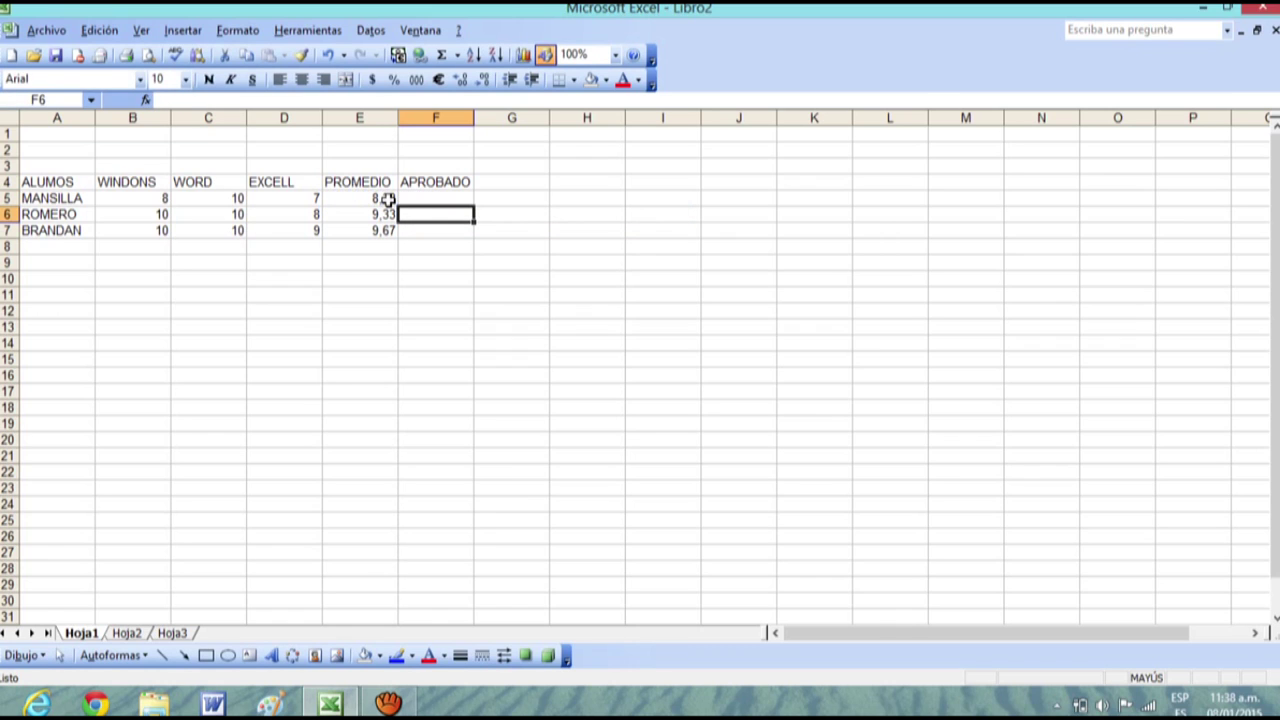